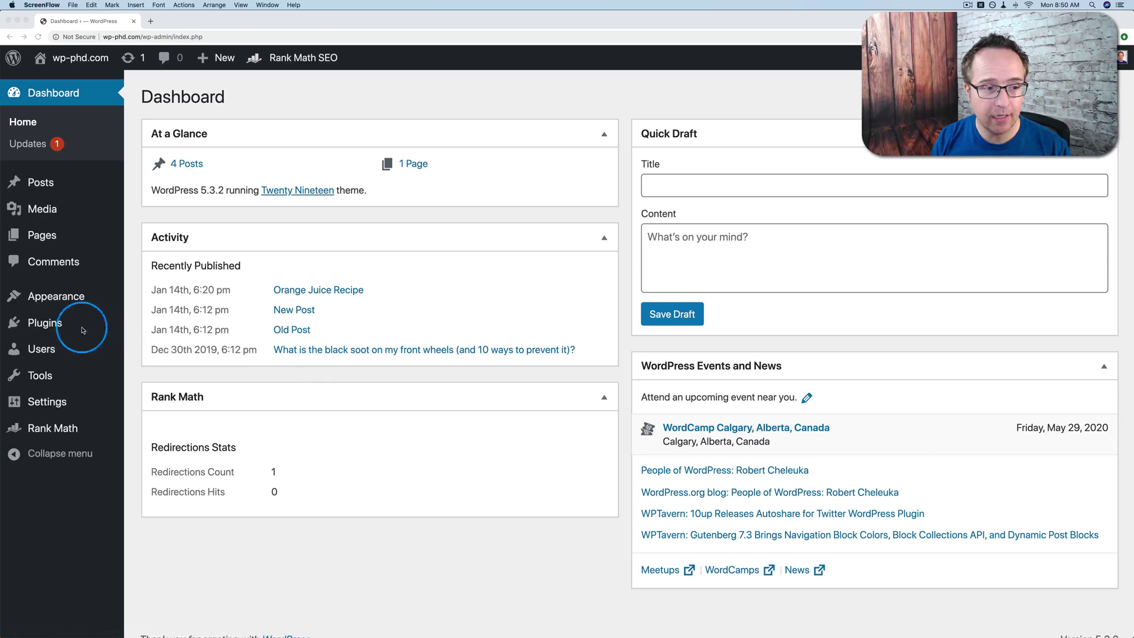
Step: Search Plugins > Add New for Peter's Login Redirect, then install and activate it
left_click(33, 326)
left_click(155, 346)
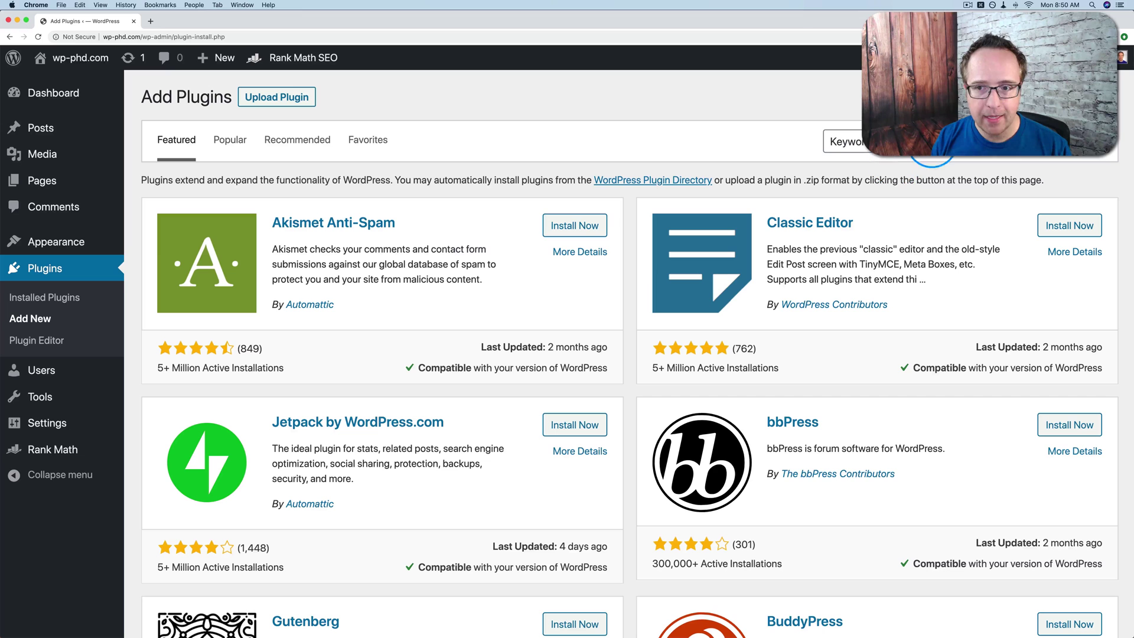
left_click(939, 142)
type("per")
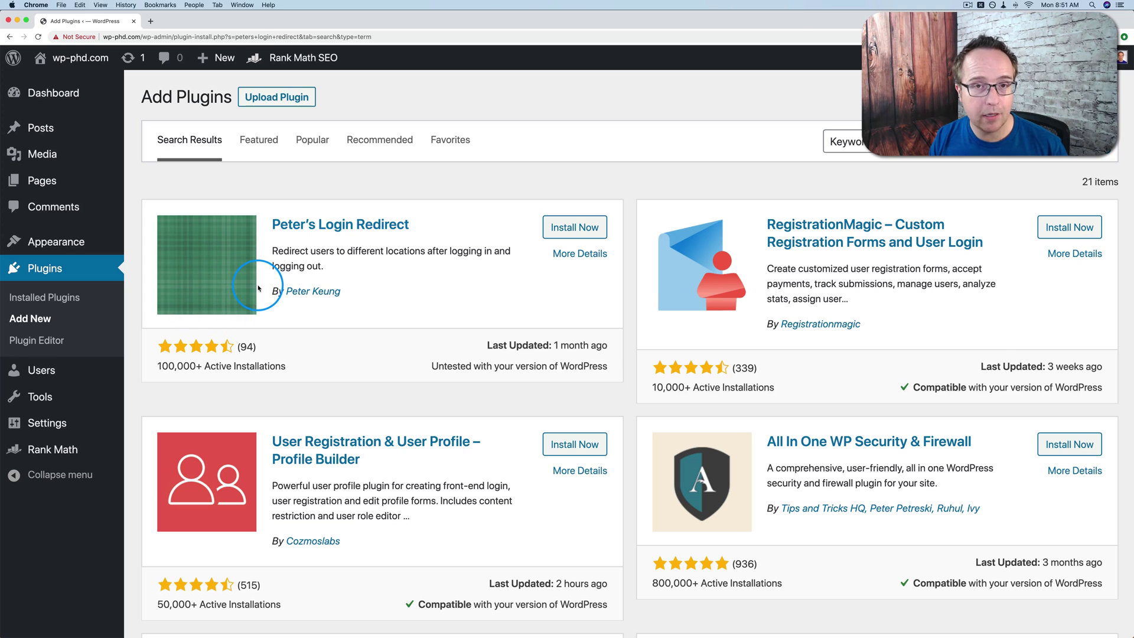
left_click(578, 231)
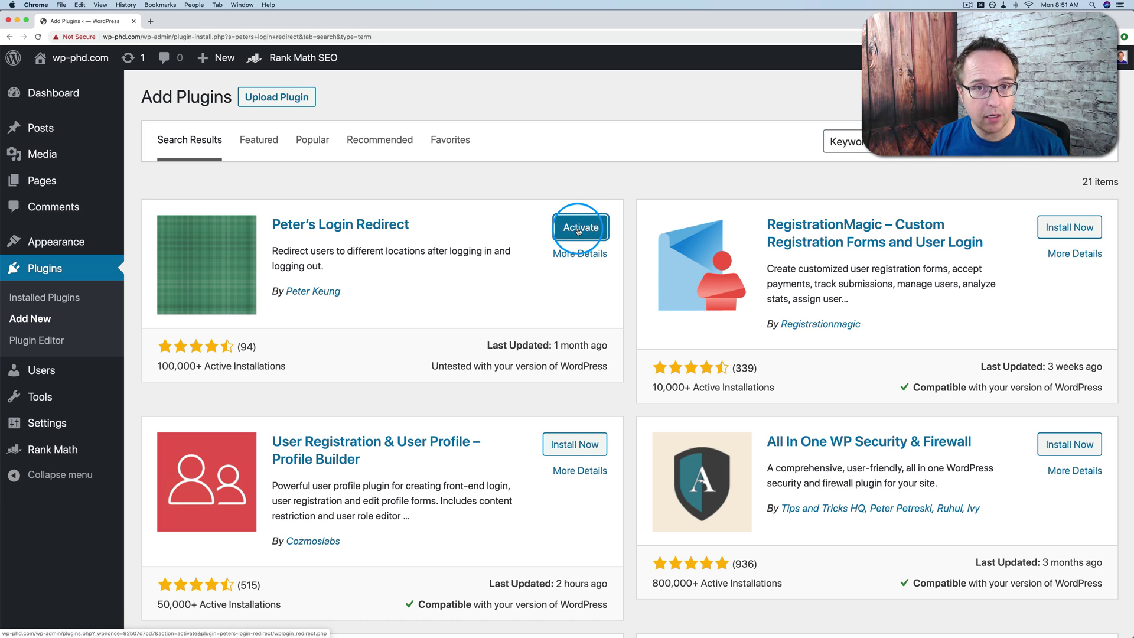
left_click(579, 231)
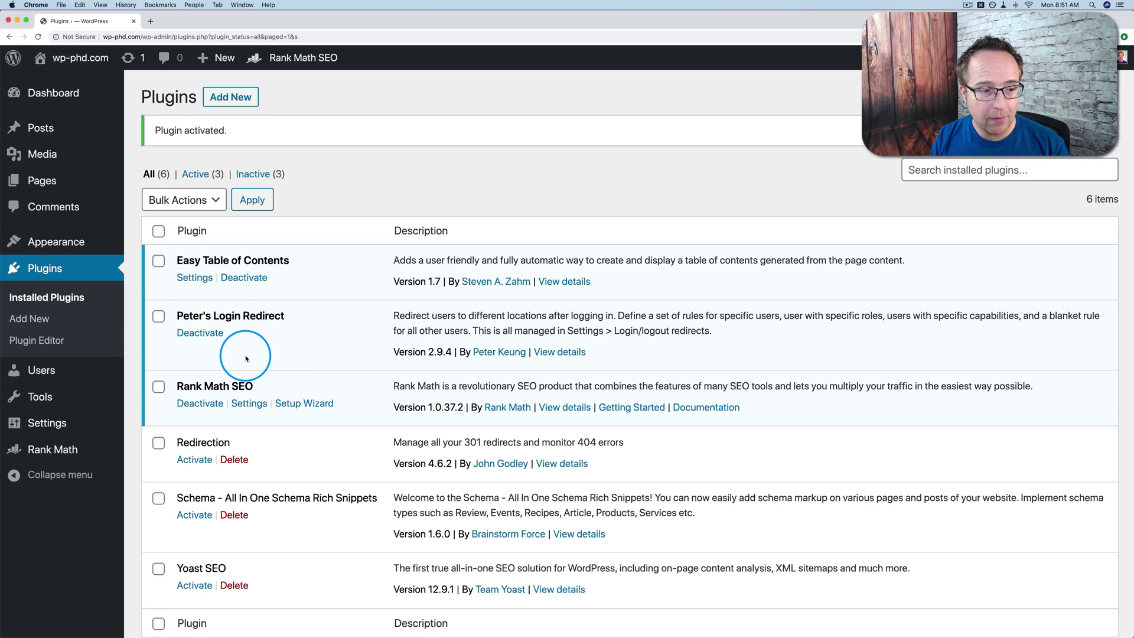
Step: Open Settings > Login/logout redirects and scroll through its empty rule sections
mouse_move(71, 423)
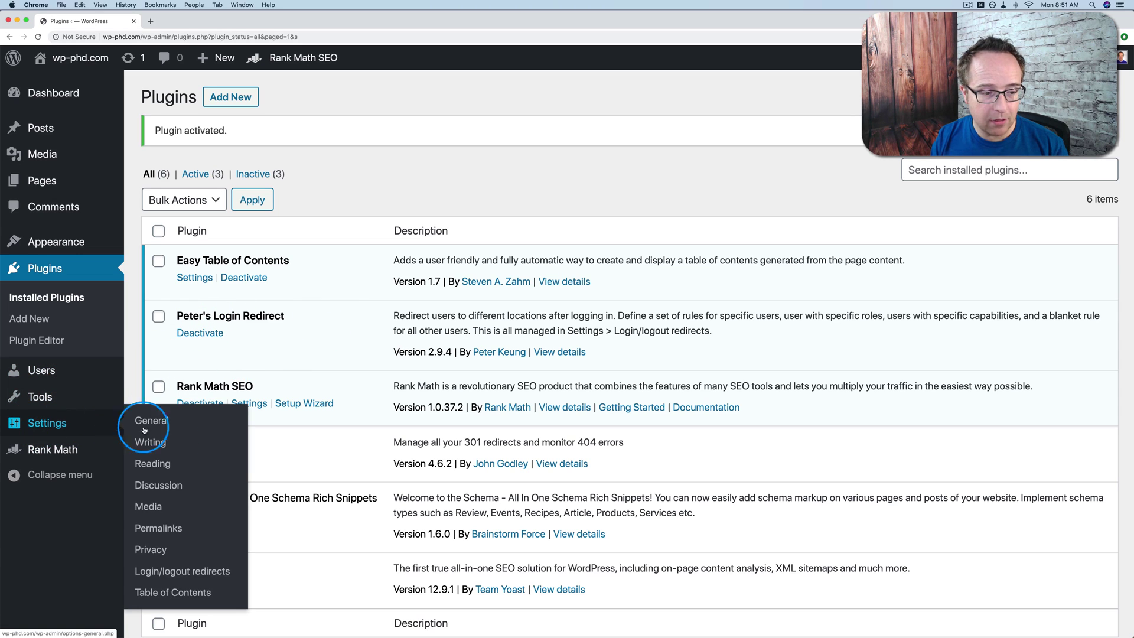
left_click(206, 571)
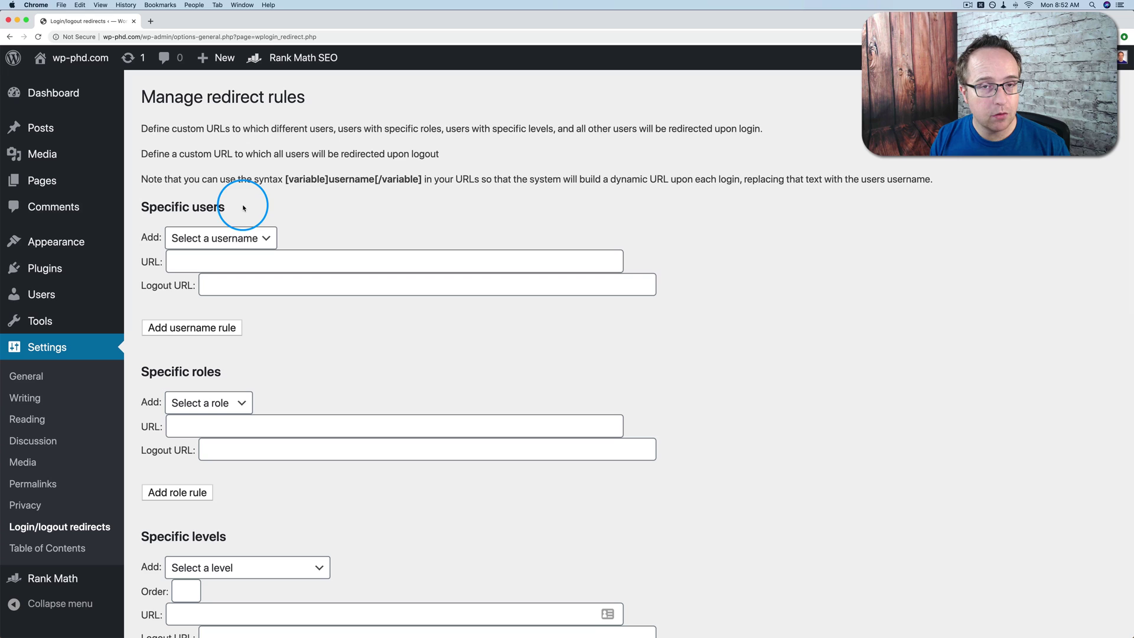
scroll(337, 210, "down", 5)
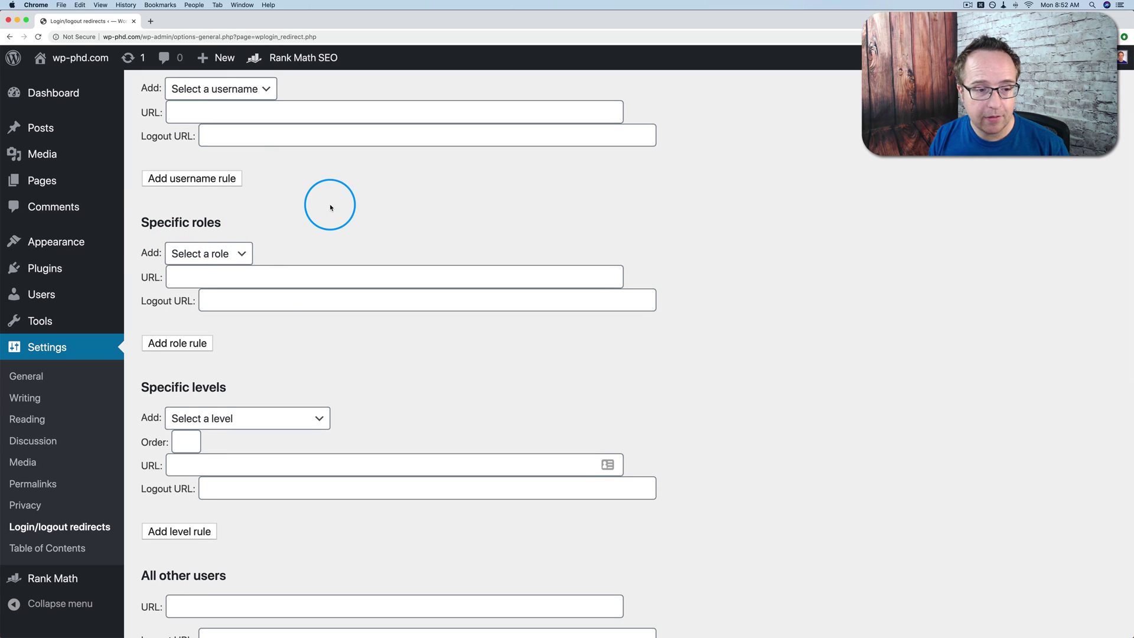
scroll(329, 203, "down", 6)
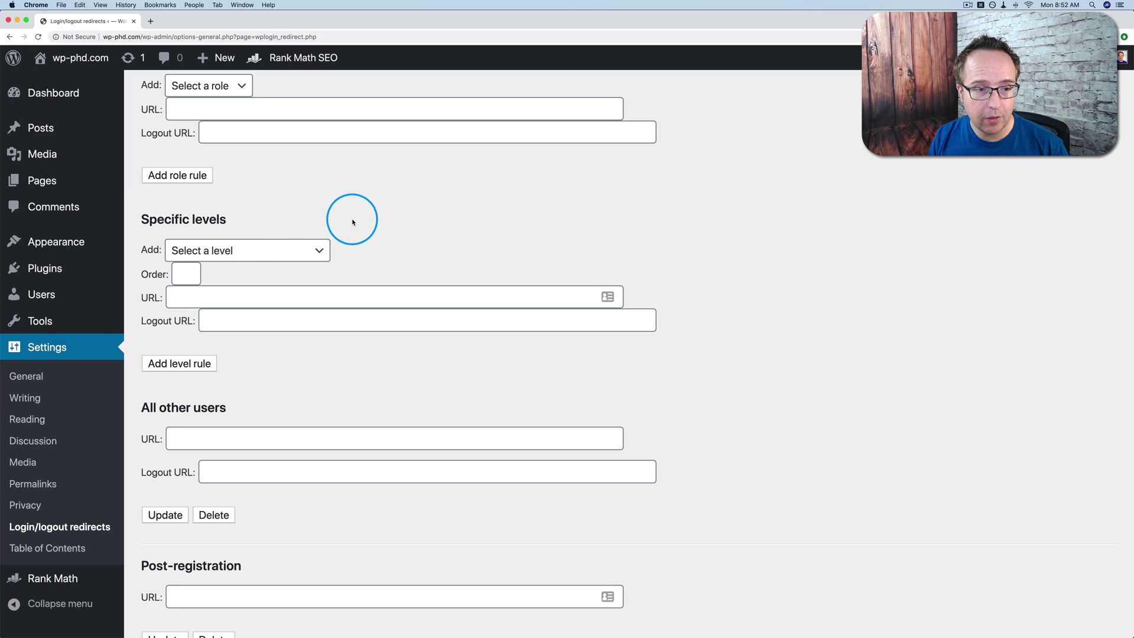
scroll(384, 223, "down", 2)
scroll(385, 223, "down", 3)
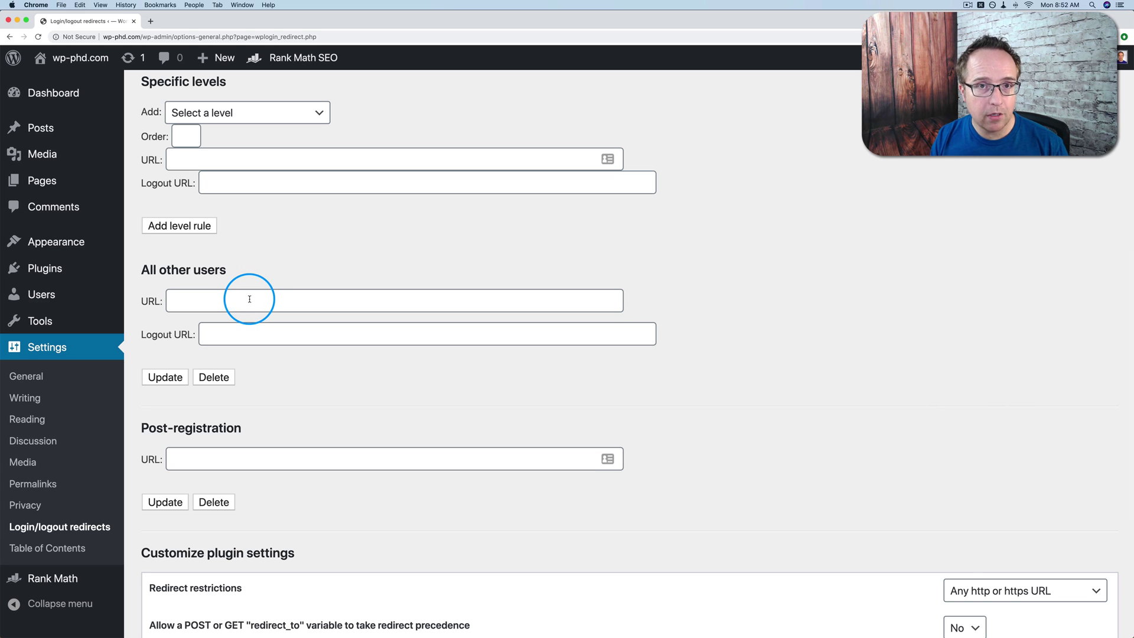
left_click(210, 299)
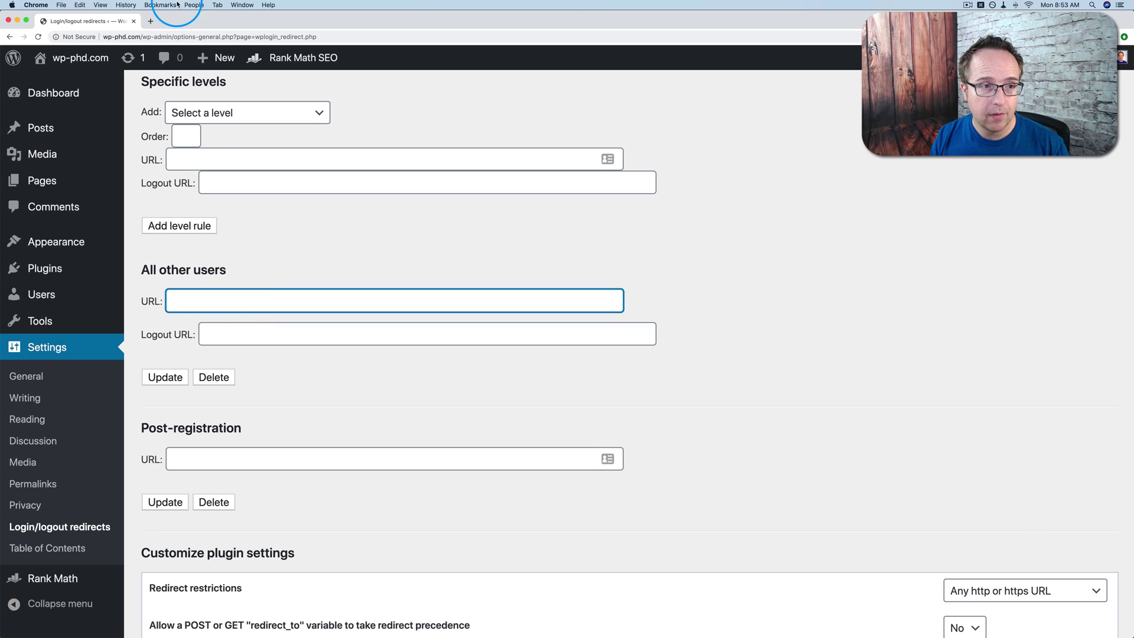
left_click_drag(142, 37, 94, 37)
key("super+c")
left_click(195, 297)
key("super+v")
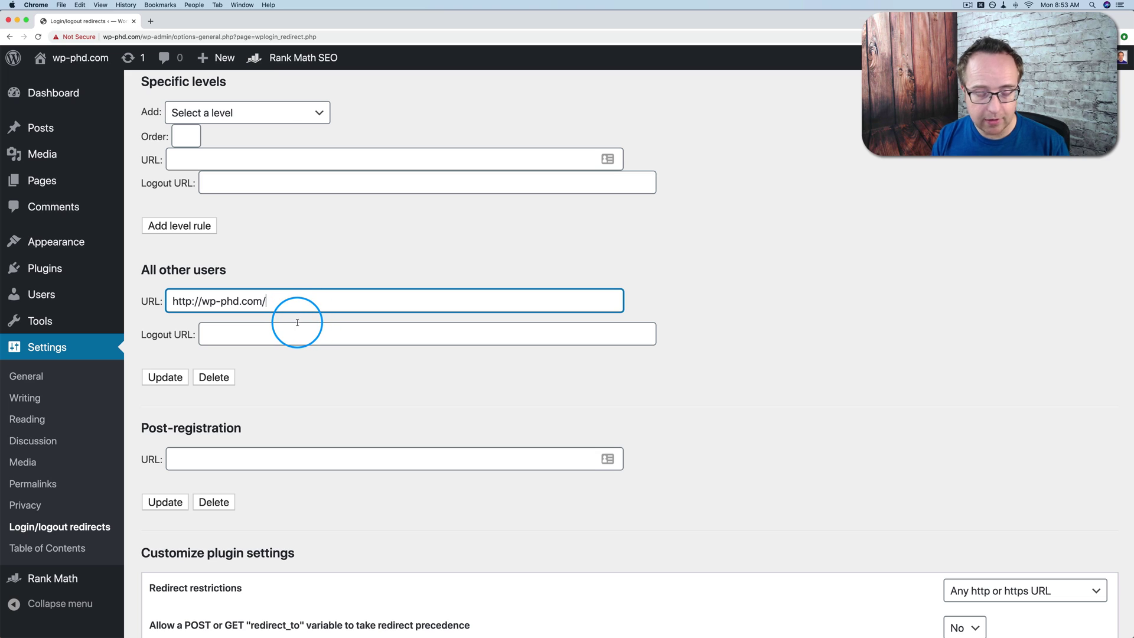
type("updates")
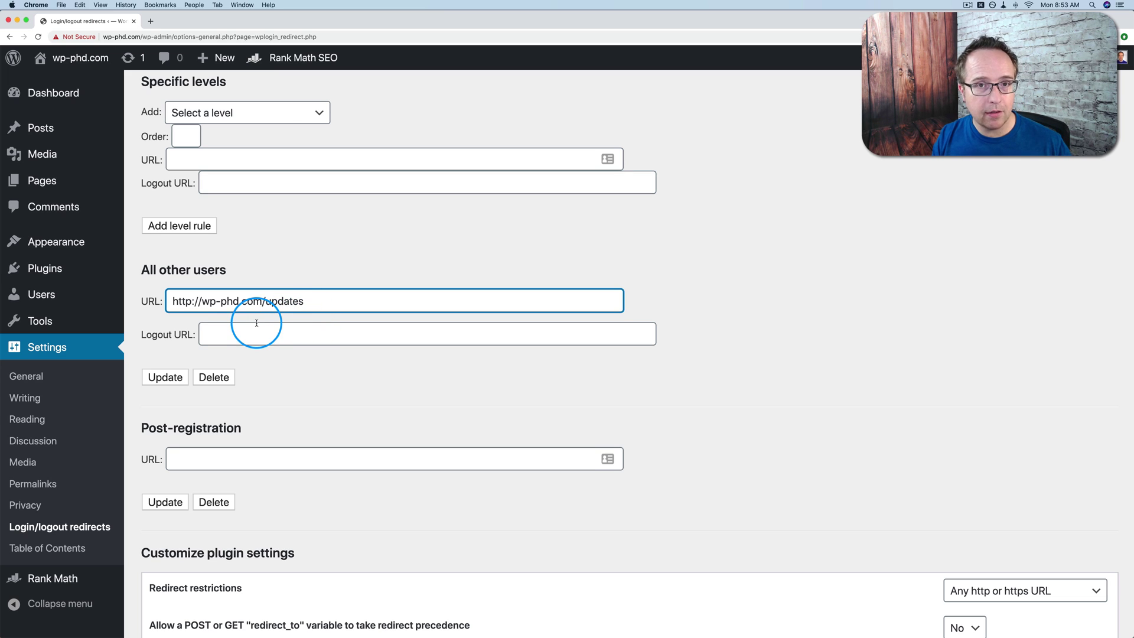
left_click_drag(167, 302, 314, 305)
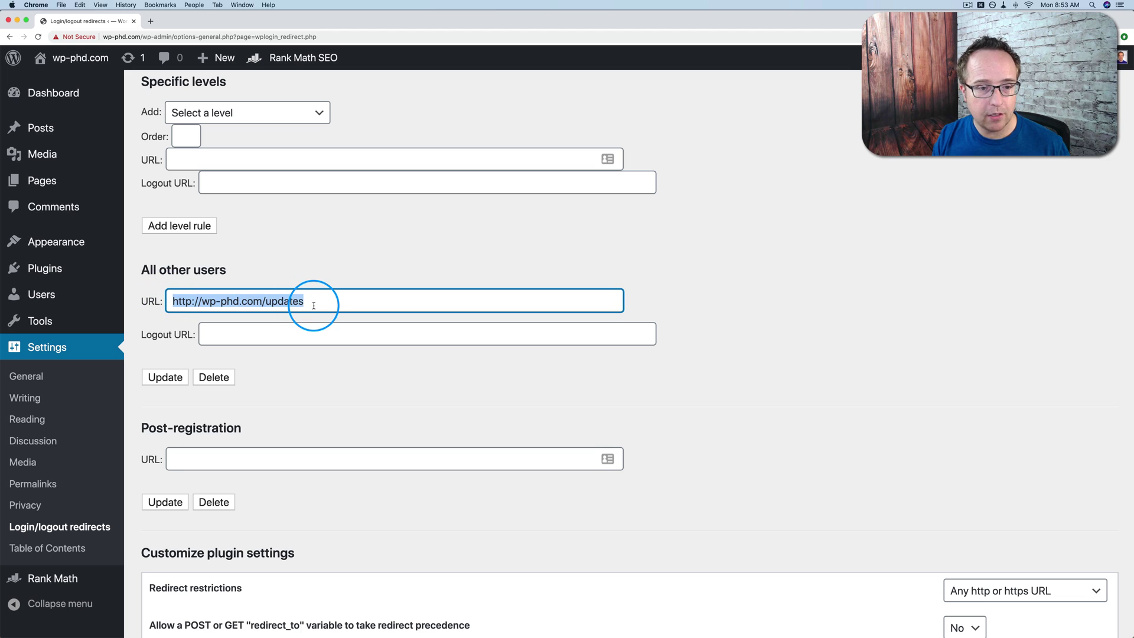
left_click(255, 334)
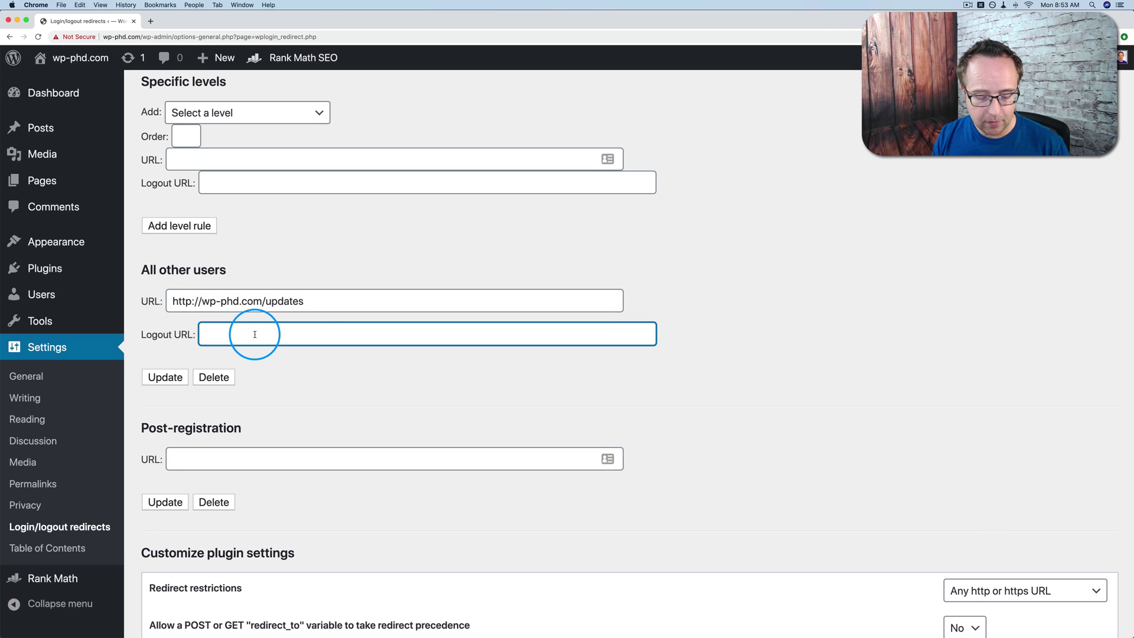
key("super+v")
left_click_drag(203, 334, 337, 327)
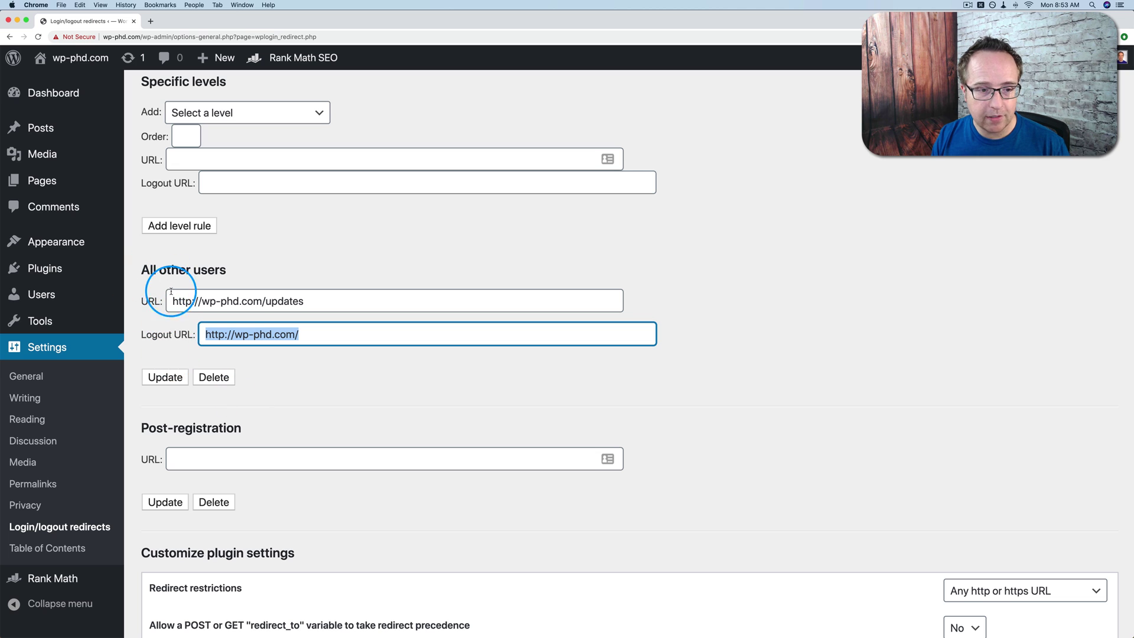
left_click(165, 378)
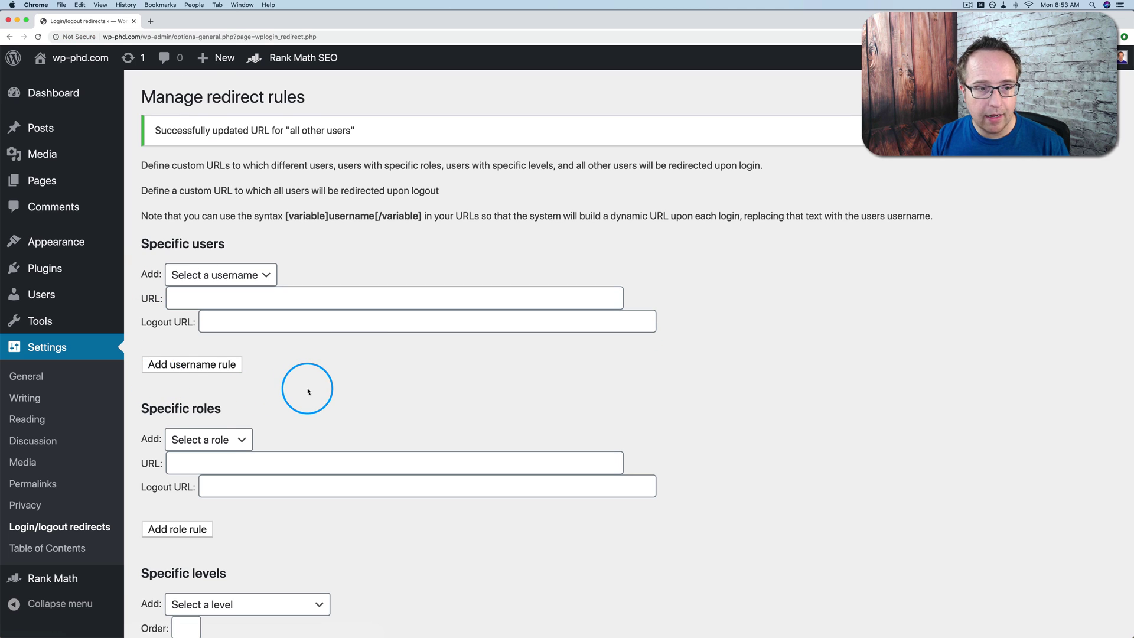
scroll(308, 390, "down", 7)
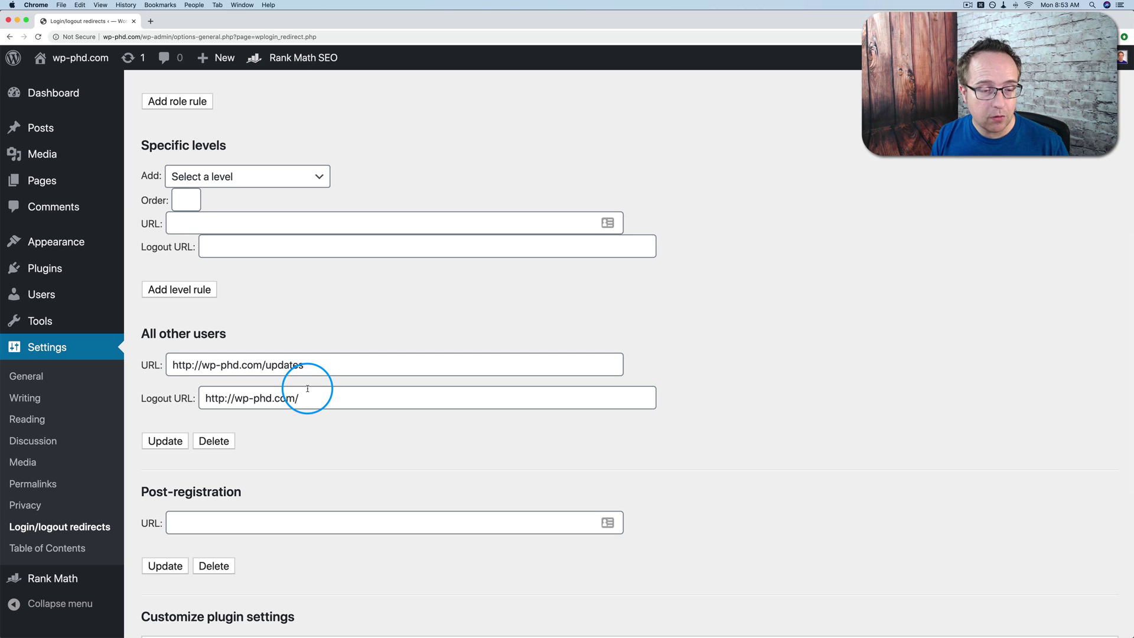
scroll(280, 371, "up", 5)
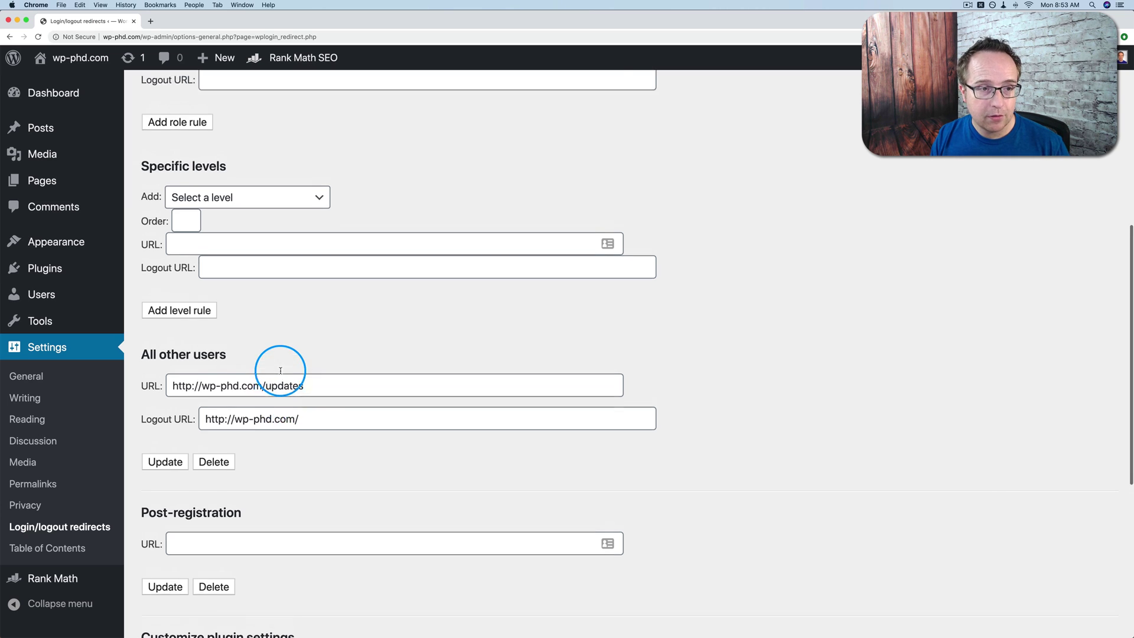
scroll(282, 374, "up", 1)
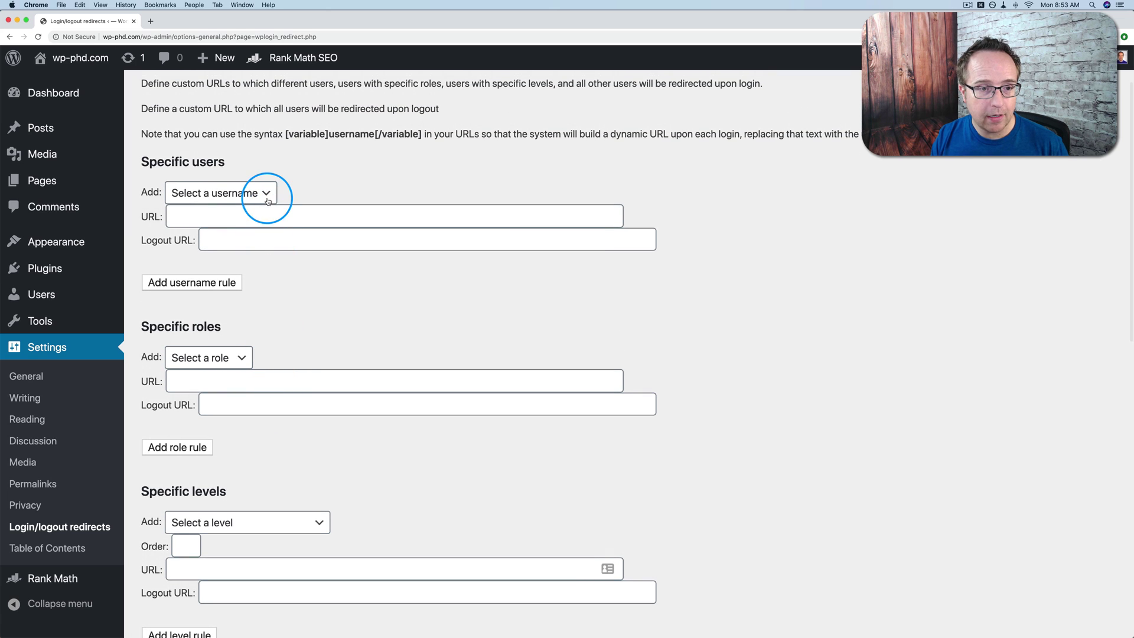
left_click(245, 193)
left_click(172, 209)
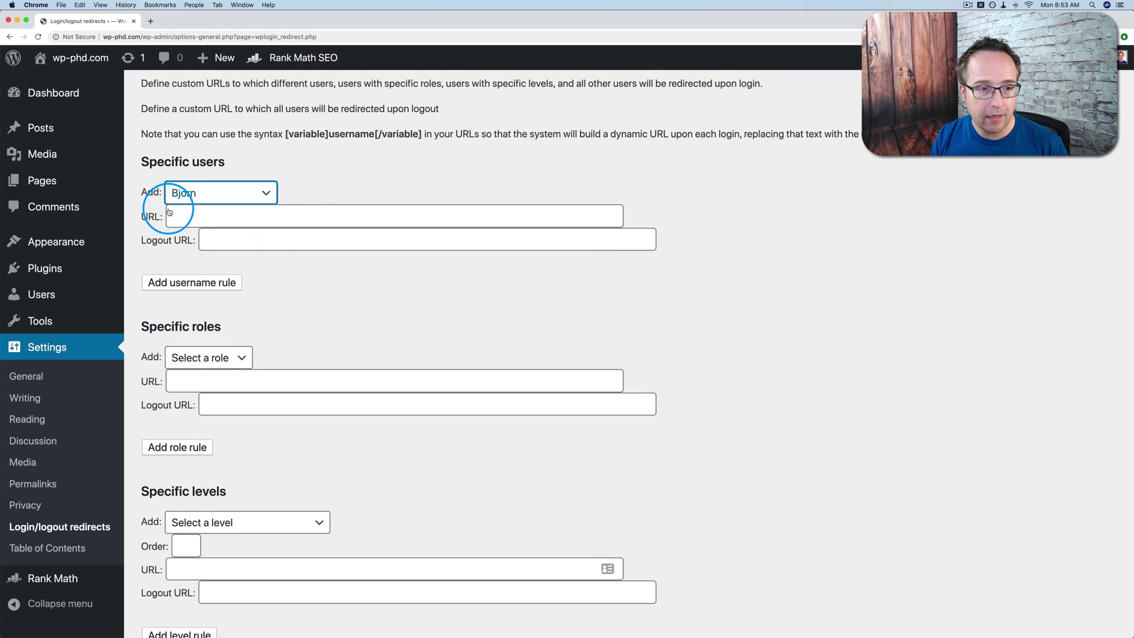
left_click(213, 219)
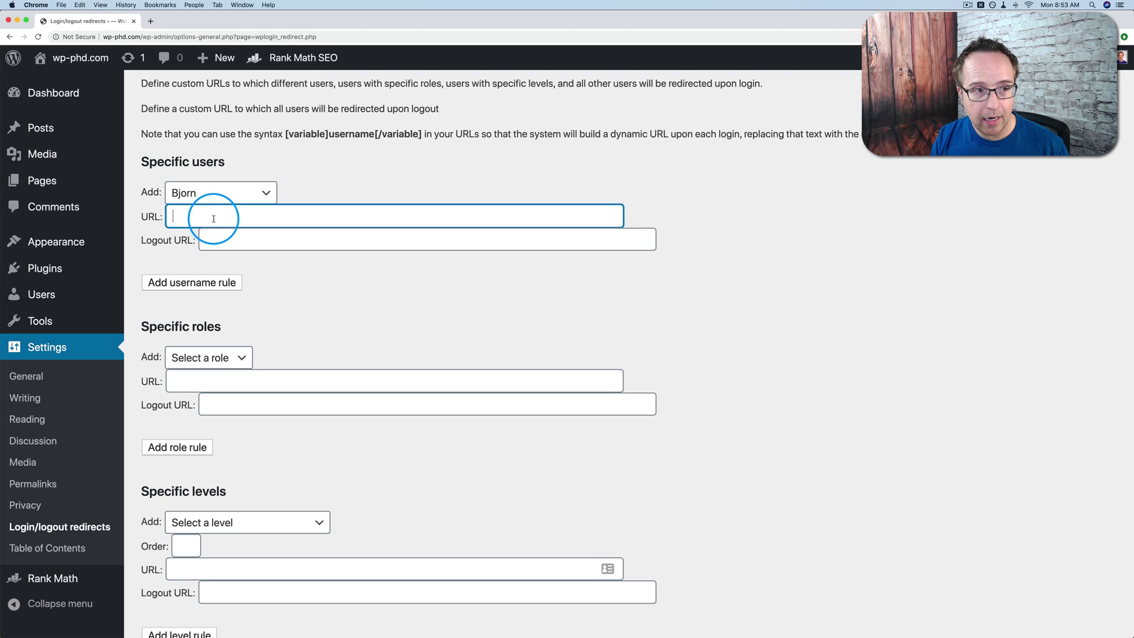
key("super+v")
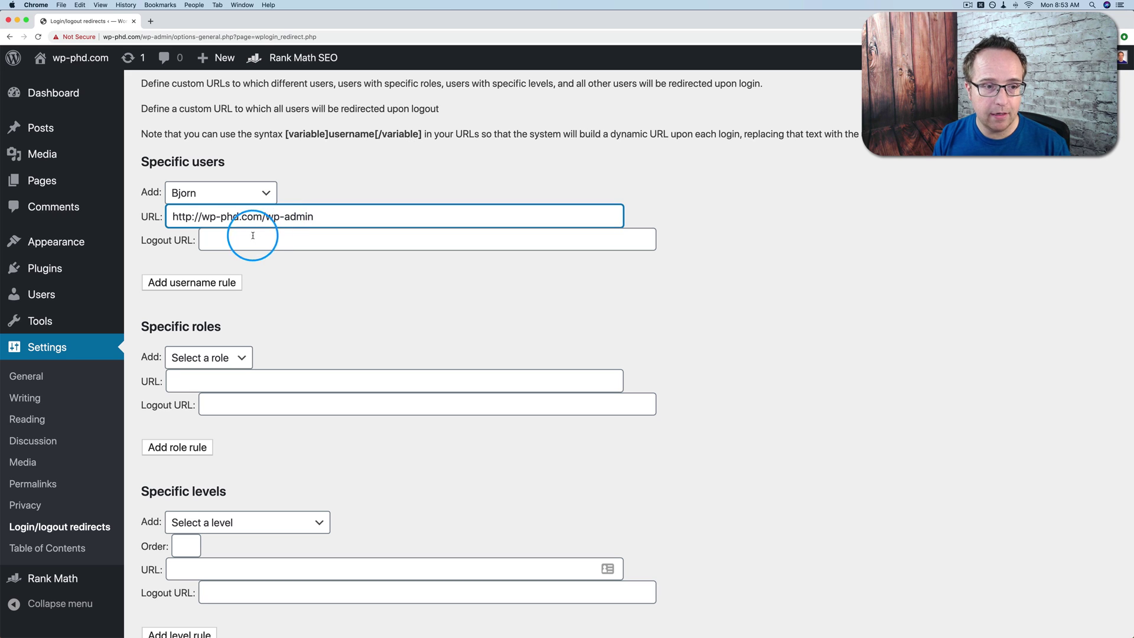
left_click(280, 240)
key("super+v")
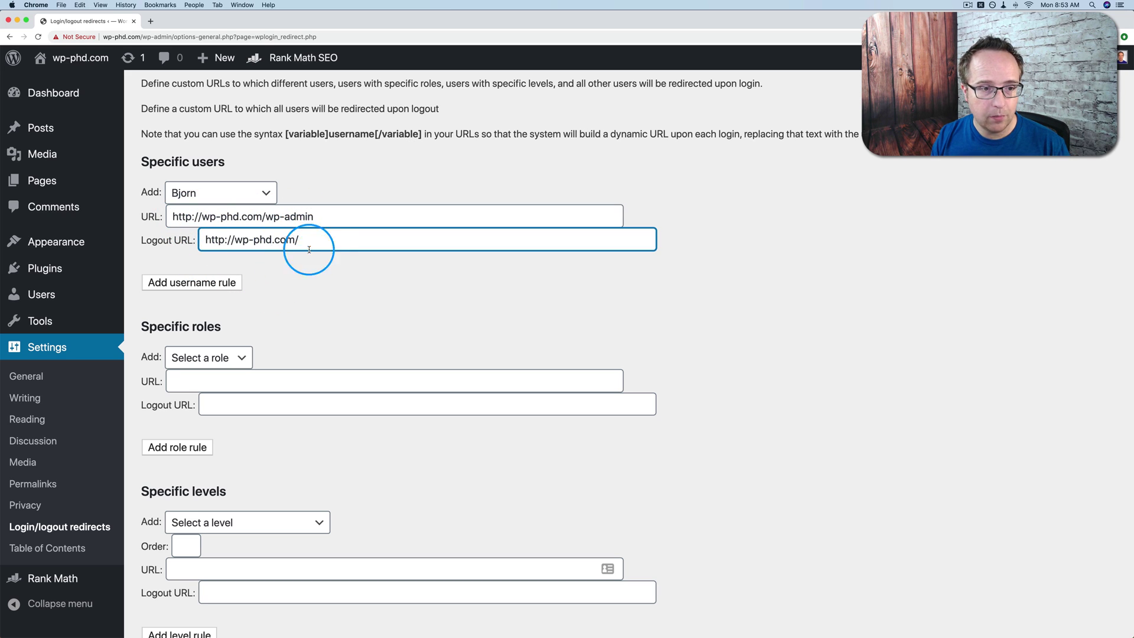
left_click(199, 284)
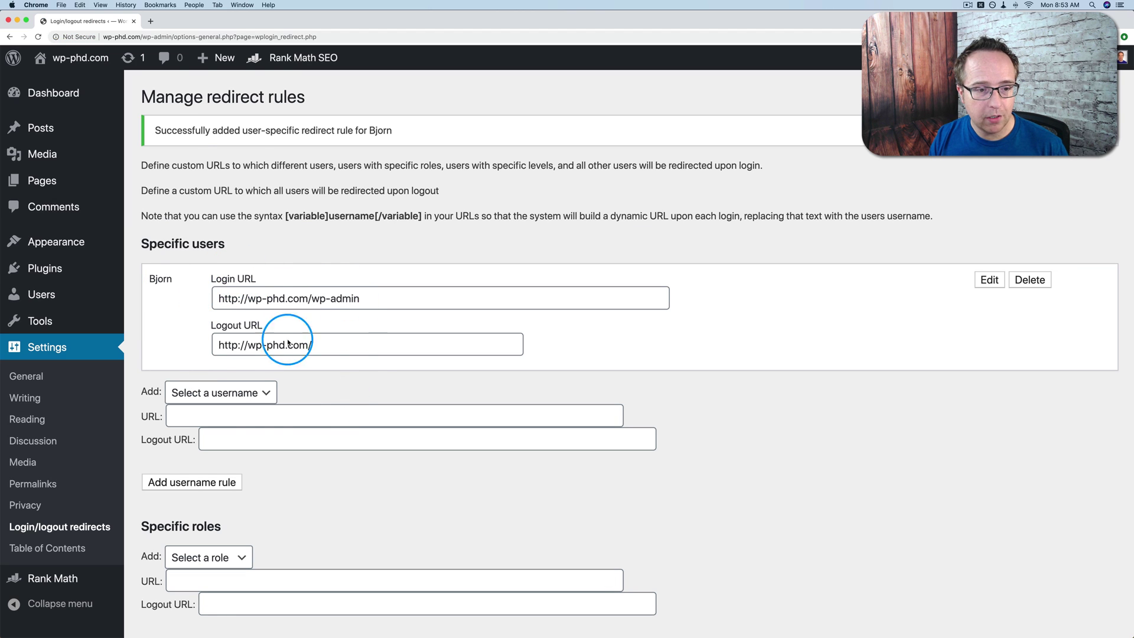
scroll(228, 363, "down", 1)
scroll(400, 346, "down", 12)
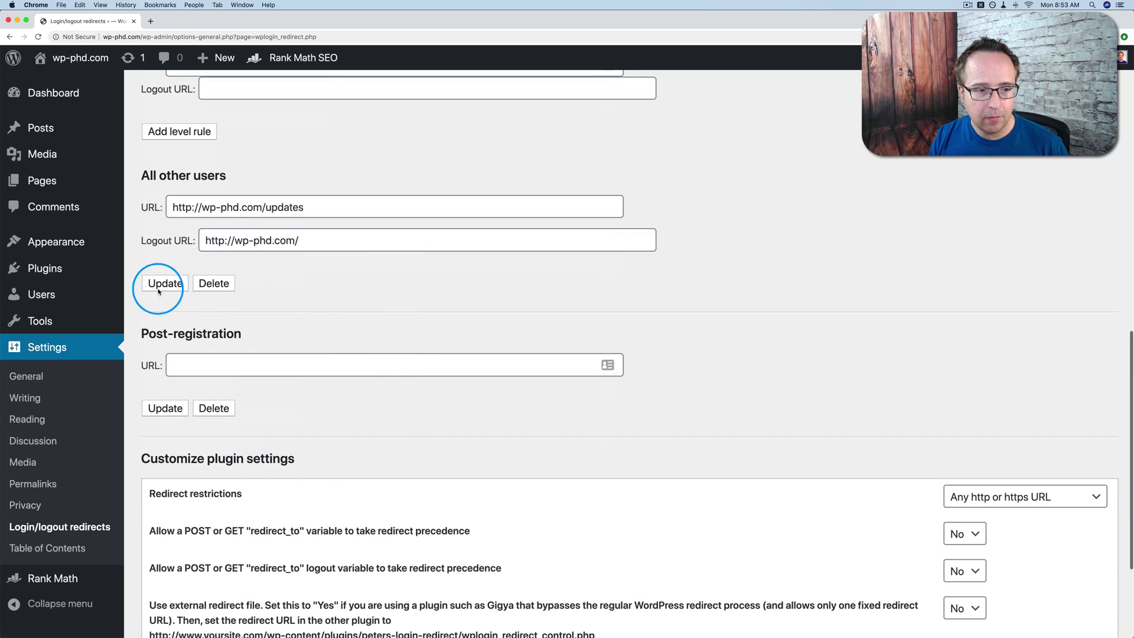
left_click(158, 284)
scroll(160, 368, "down", 10)
scroll(253, 340, "down", 3)
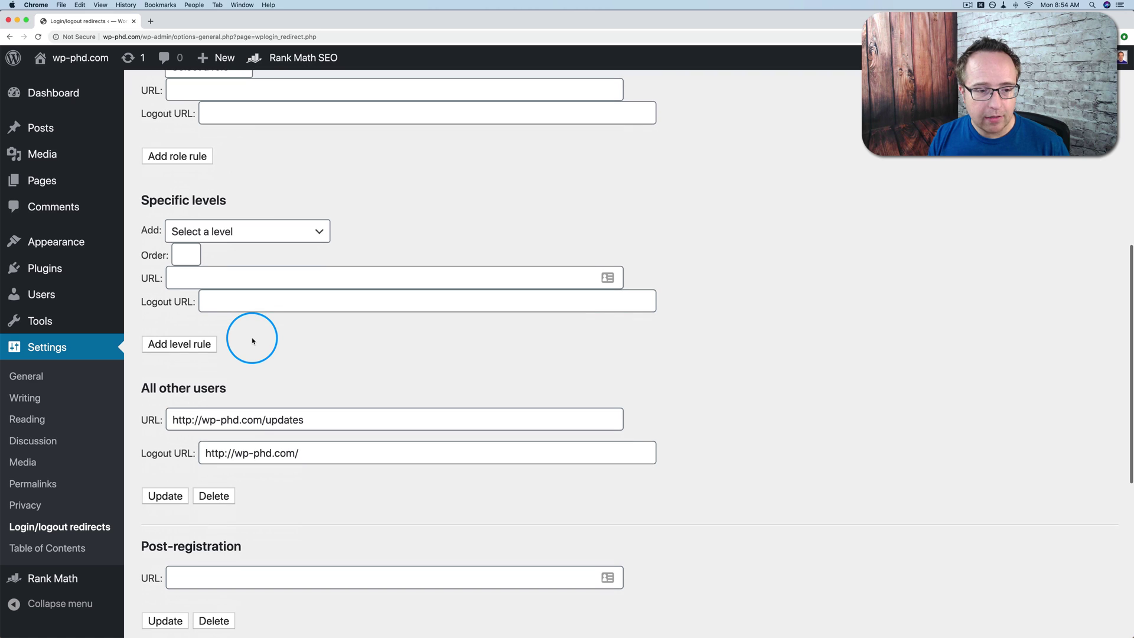
scroll(252, 339, "down", 1)
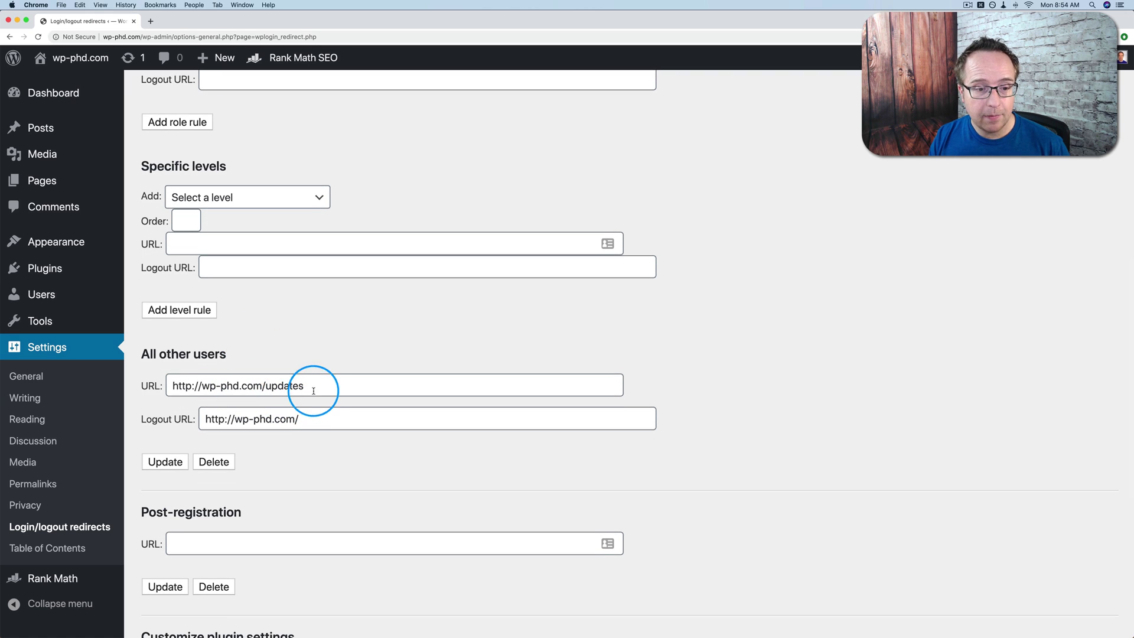
left_click_drag(307, 385, 177, 385)
scroll(254, 358, "up", 10)
scroll(254, 358, "up", 2)
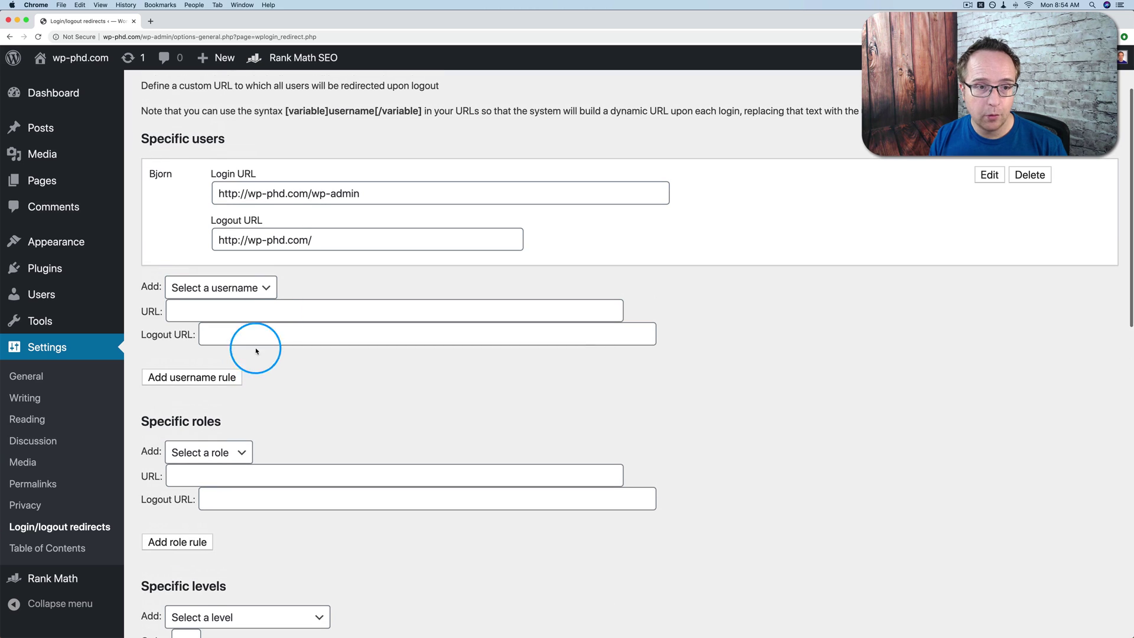
left_click_drag(404, 195, 156, 197)
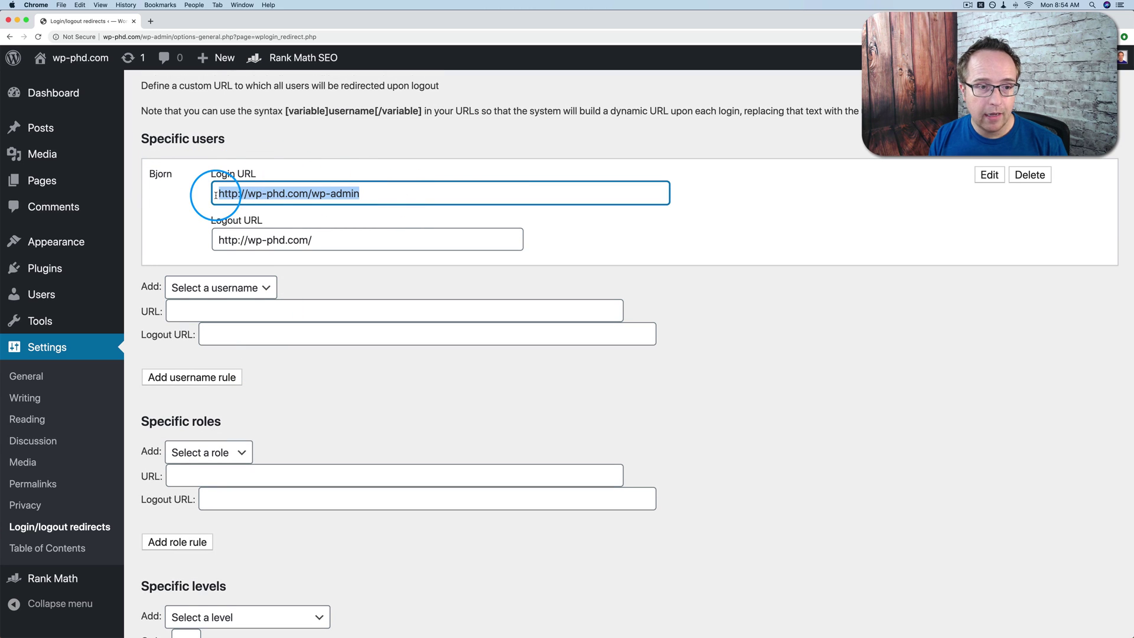
scroll(309, 195, "down", 2)
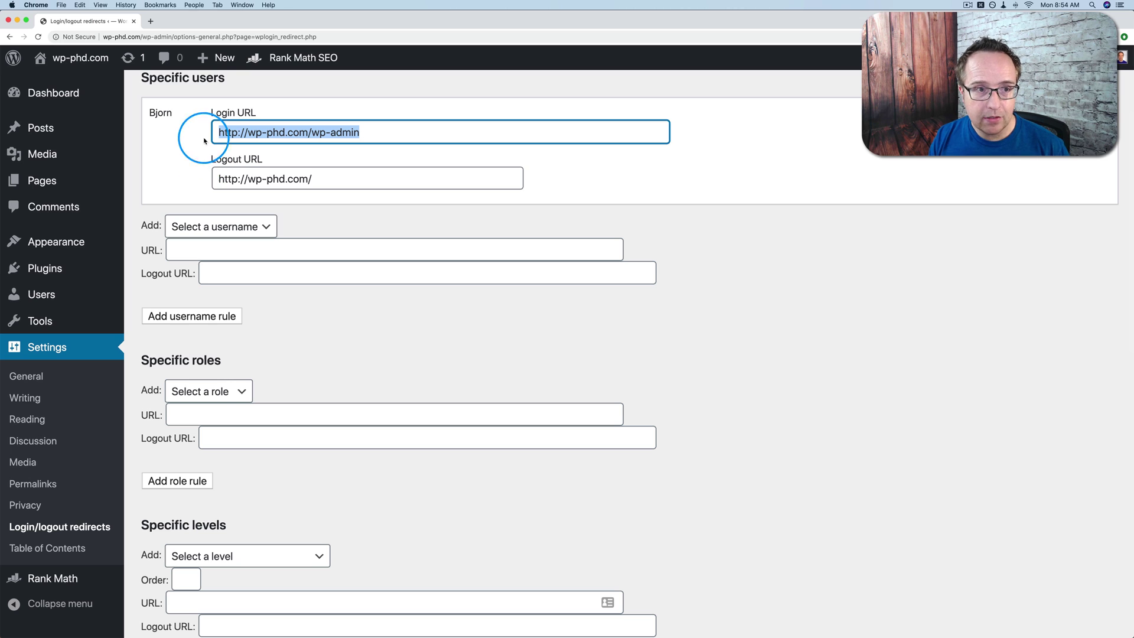
scroll(254, 362, "down", 5)
scroll(254, 362, "down", 5)
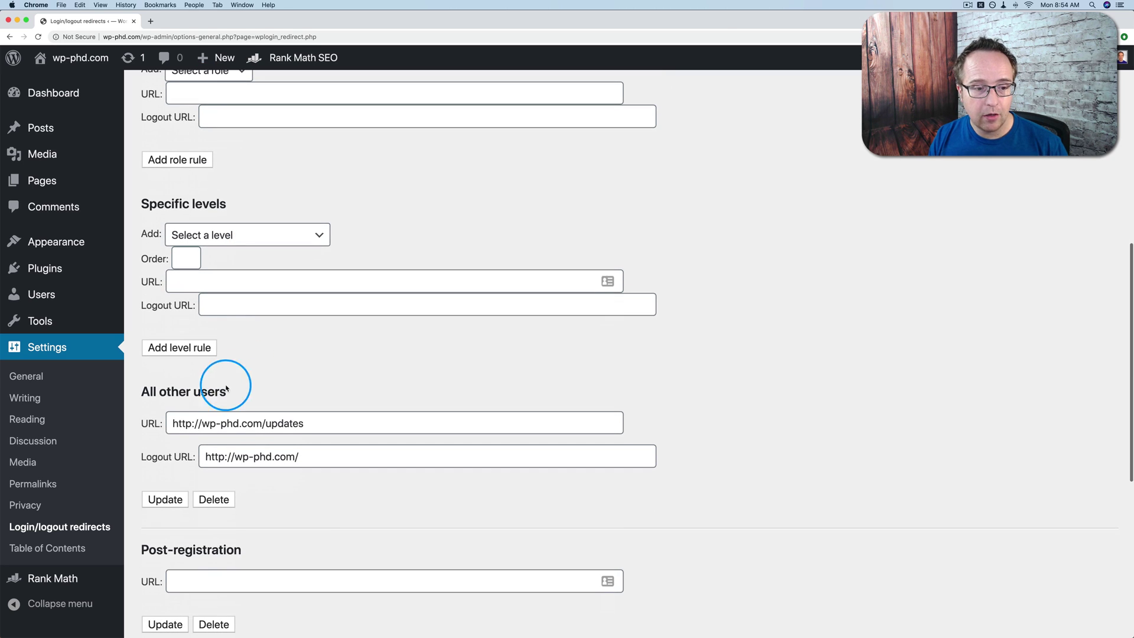
left_click_drag(236, 392, 137, 395)
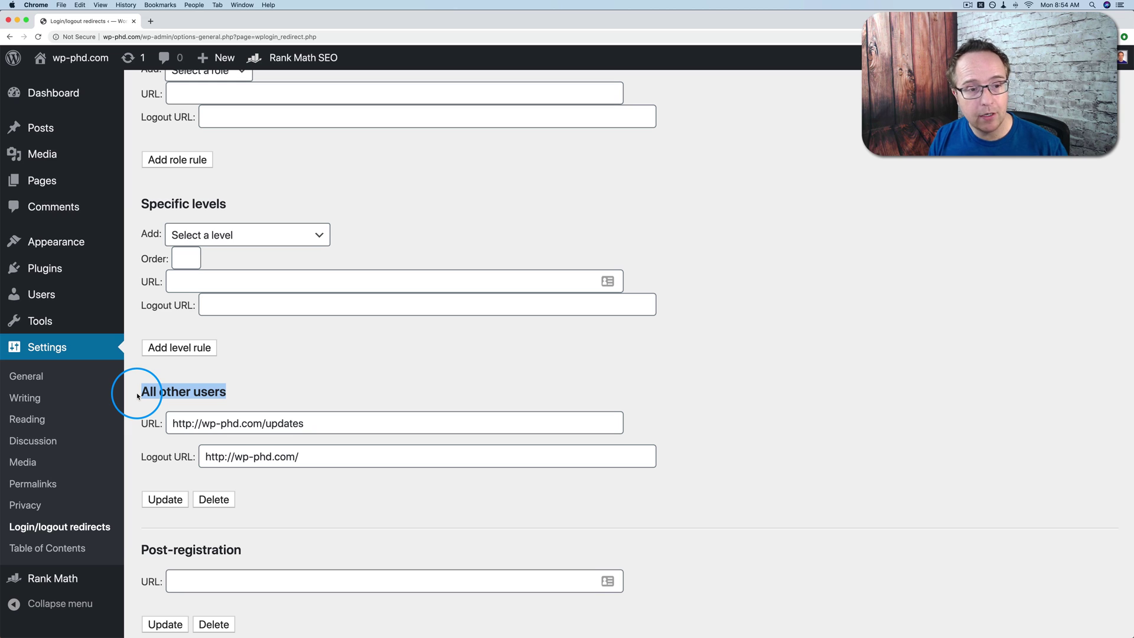
left_click_drag(304, 423, 111, 420)
left_click(371, 373)
scroll(371, 373, "up", 5)
scroll(258, 411, "down", 5)
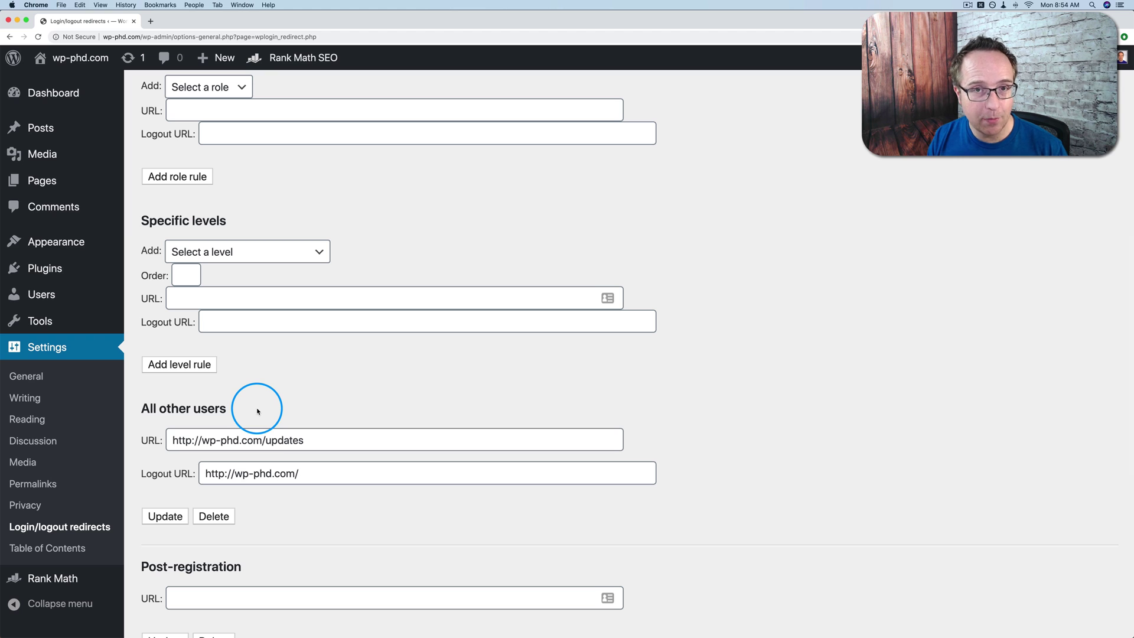
left_click_drag(258, 412, 142, 409)
scroll(271, 352, "up", 4)
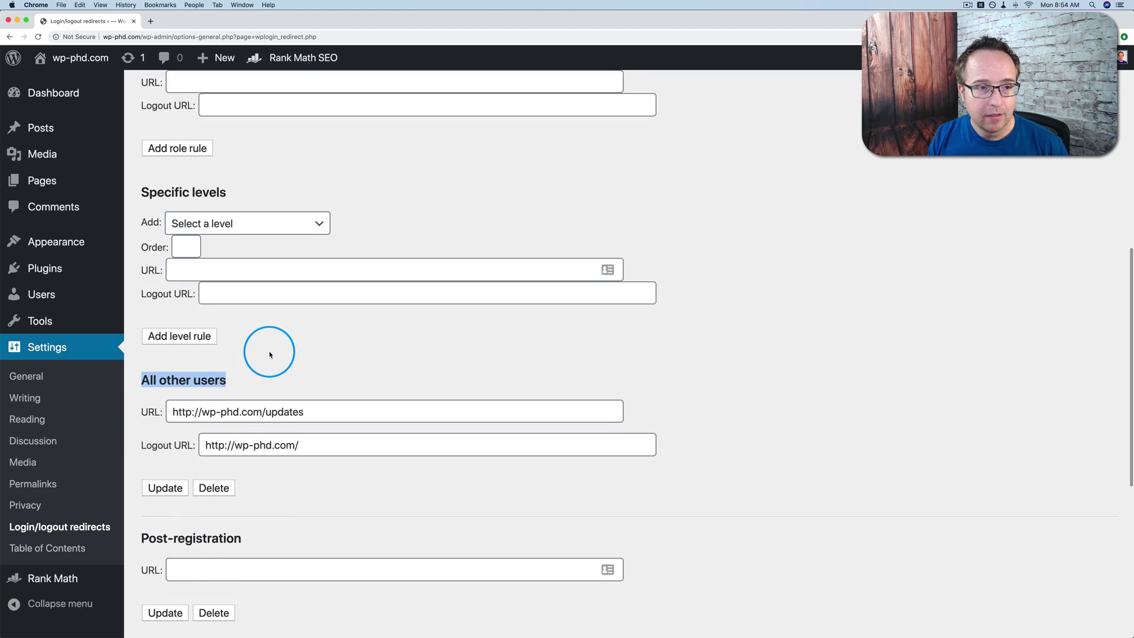
left_click(242, 213)
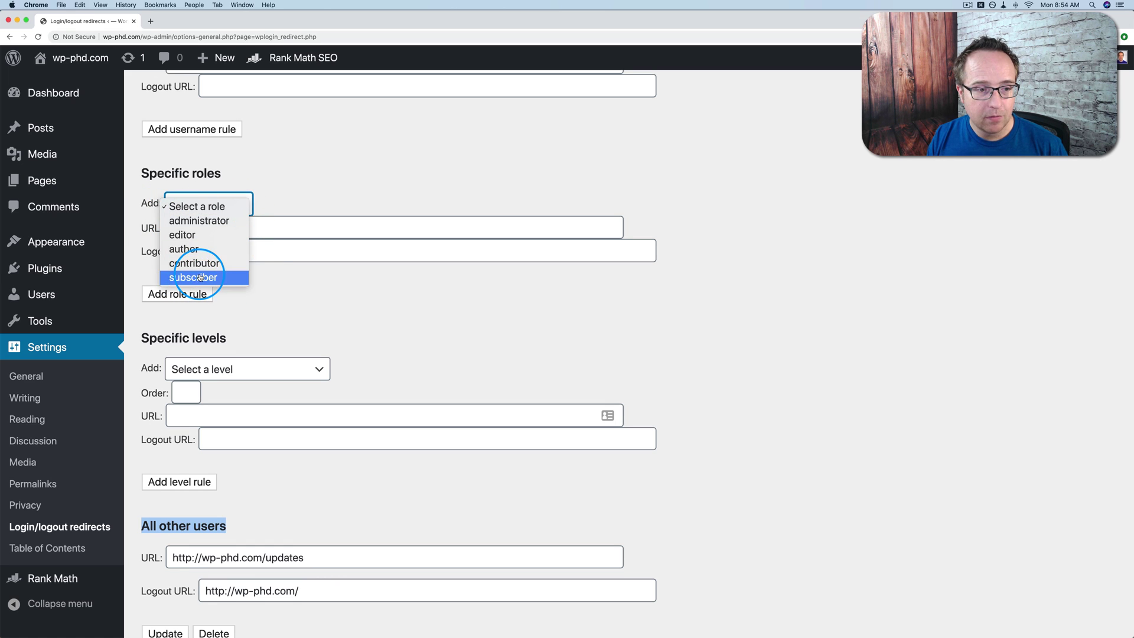
left_click(200, 277)
left_click(215, 231)
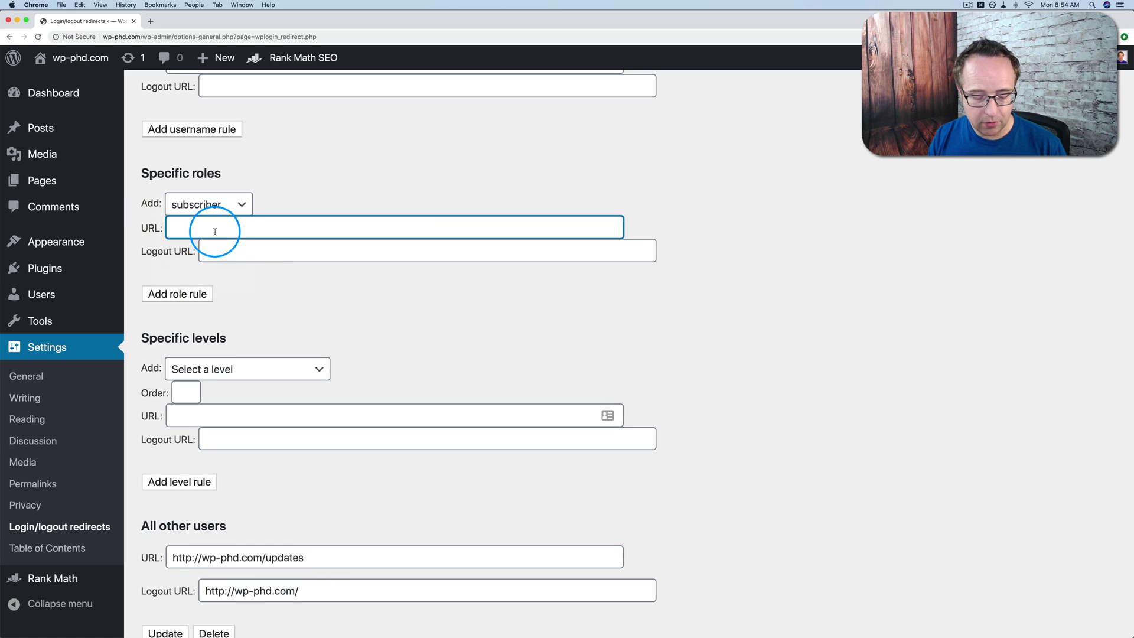
type("http://wp-phd.com/")
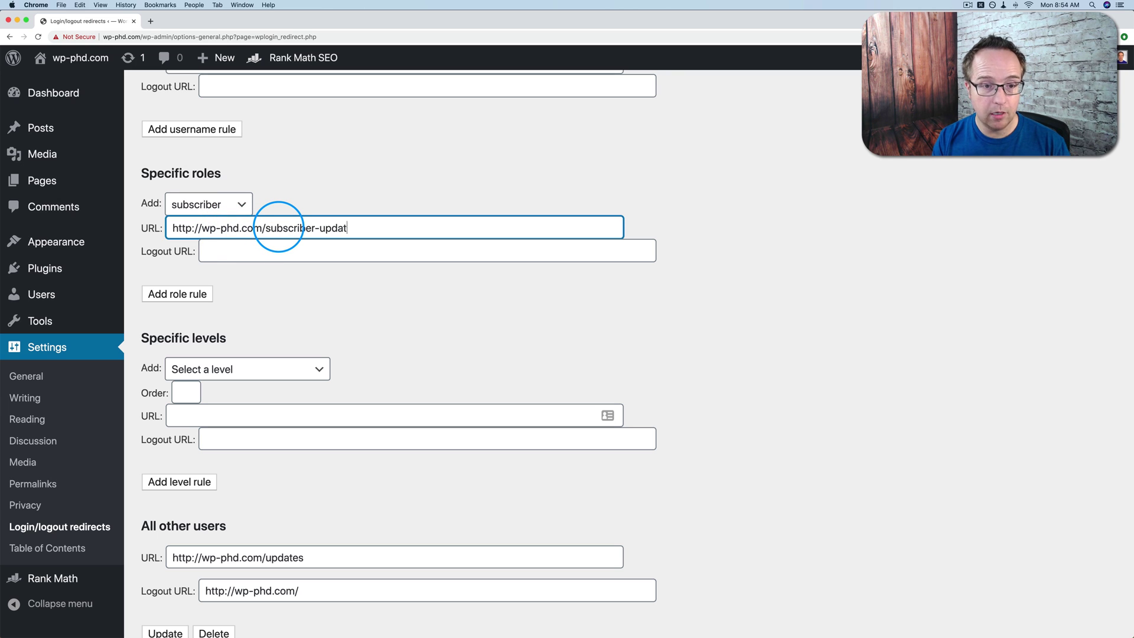
left_click(278, 251)
type("http://wp-phd.com/")
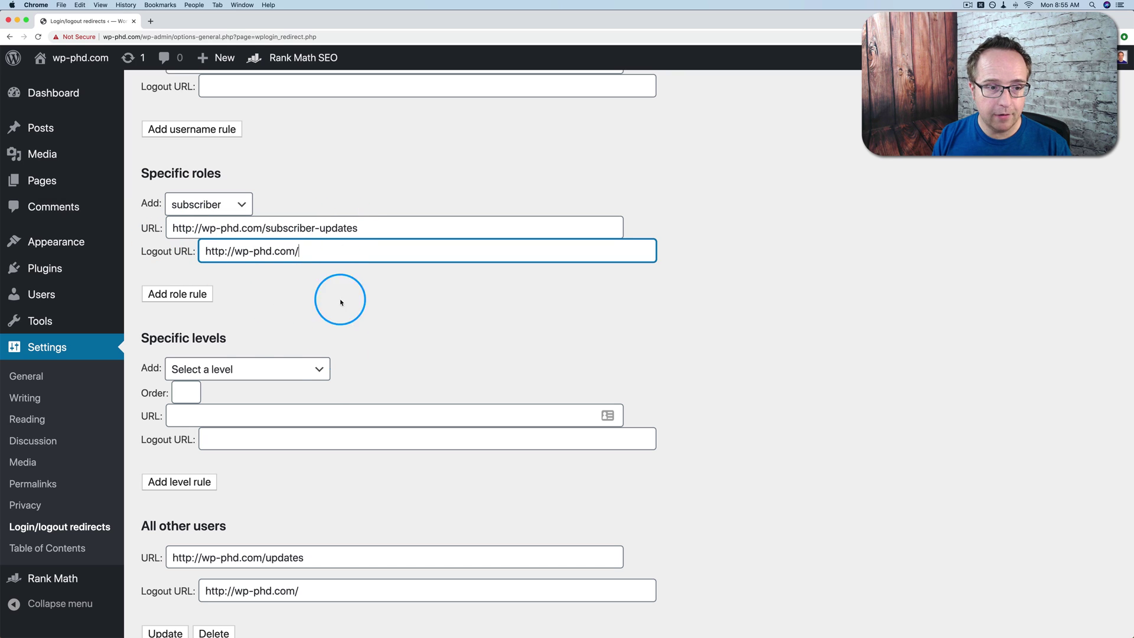
left_click(172, 301)
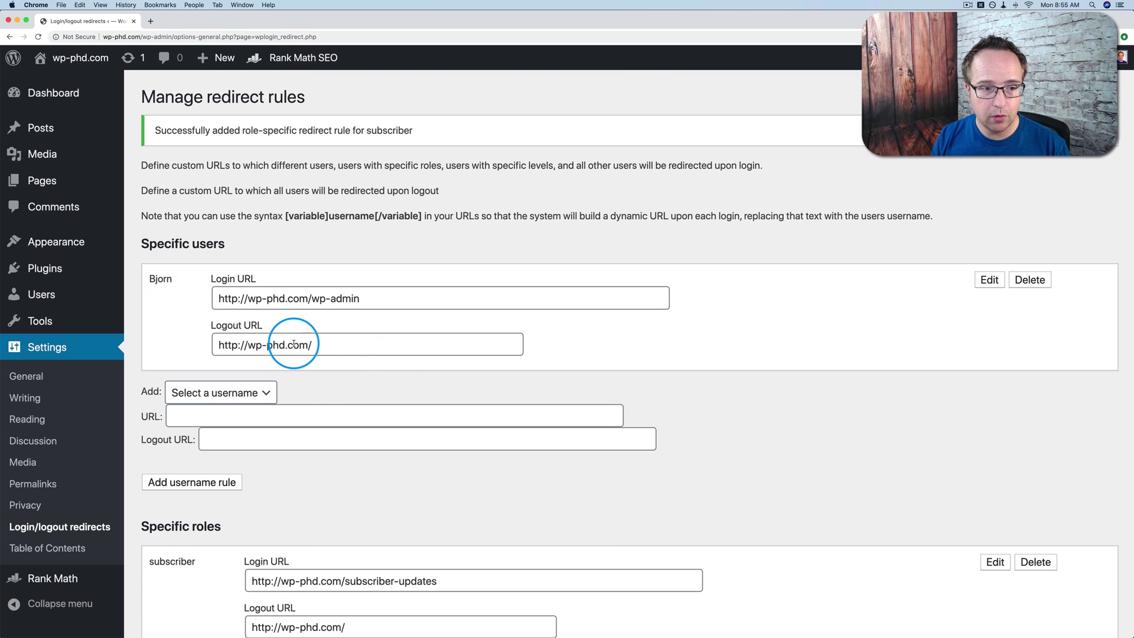
Step: Pick install_plugins from the Specific levels capability list
scroll(293, 343, "down", 3)
scroll(293, 343, "down", 2)
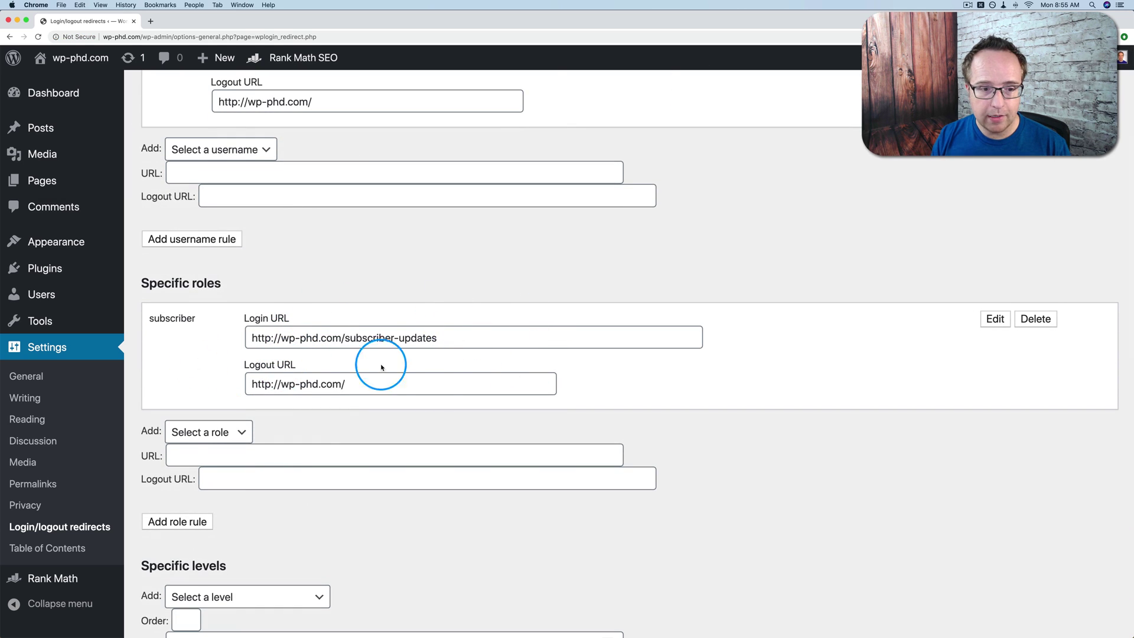
scroll(304, 362, "down", 5)
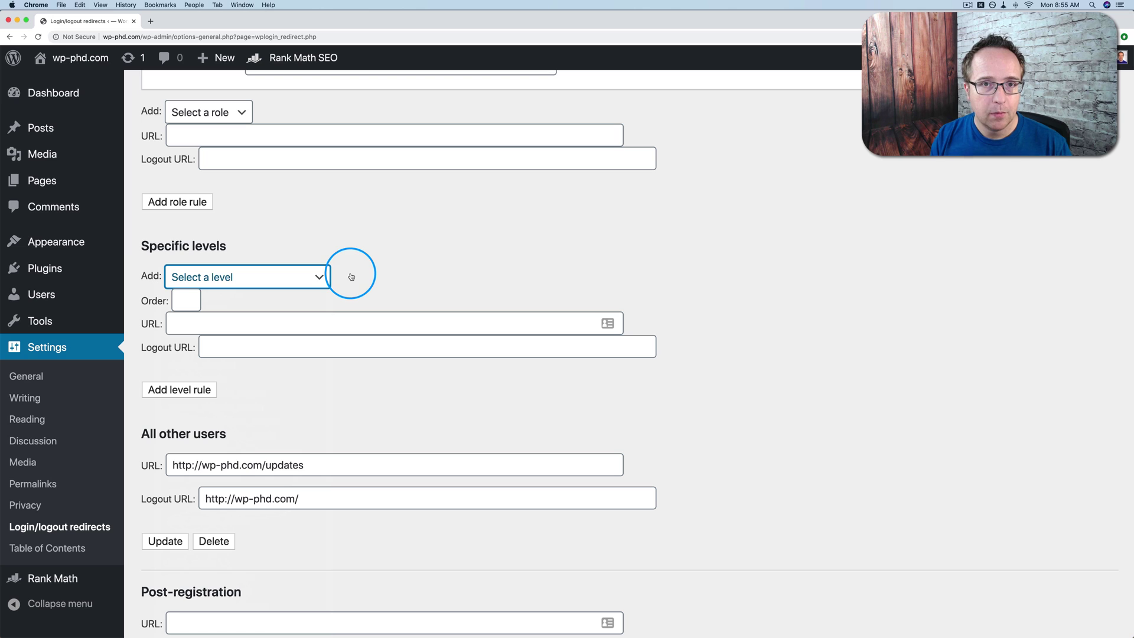
left_click(314, 275)
scroll(284, 388, "down", 3)
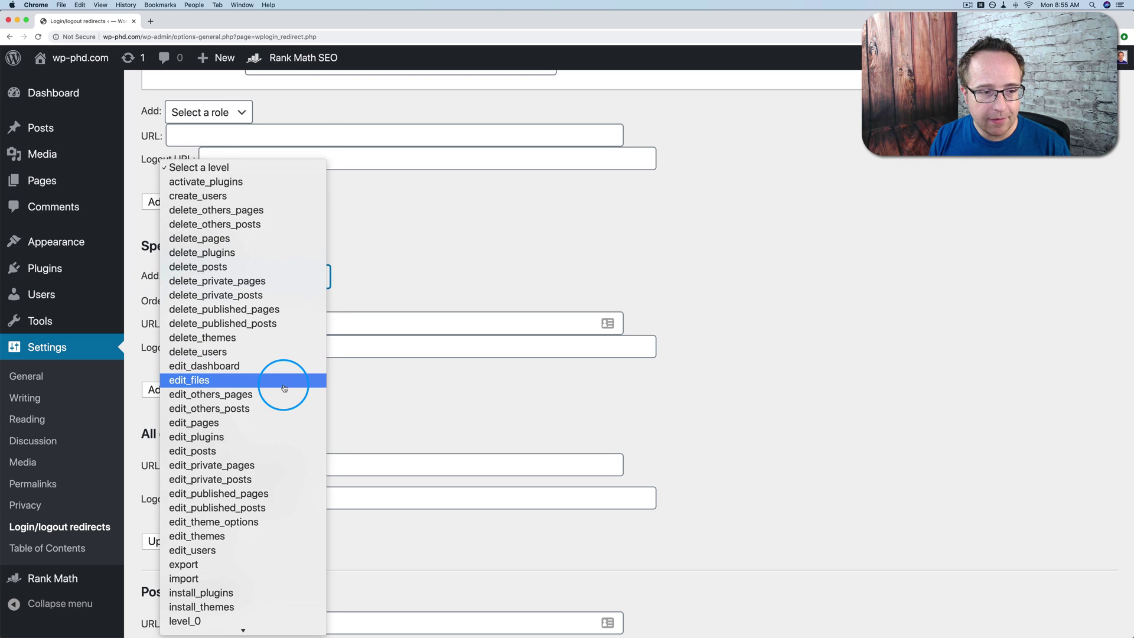
scroll(284, 389, "down", 2)
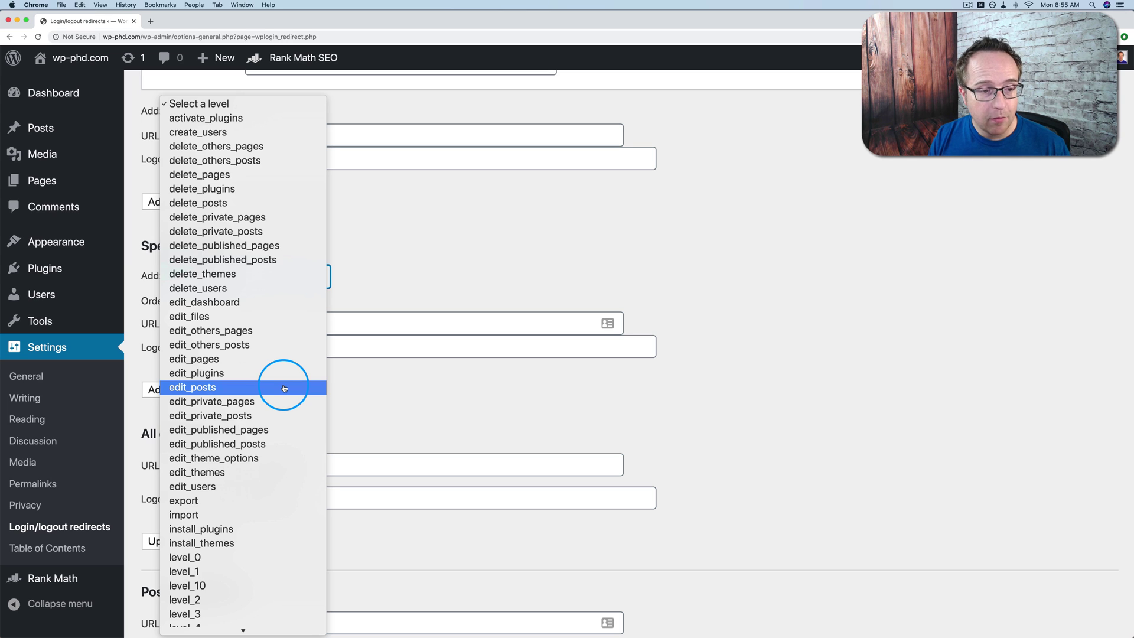
scroll(284, 388, "down", 8)
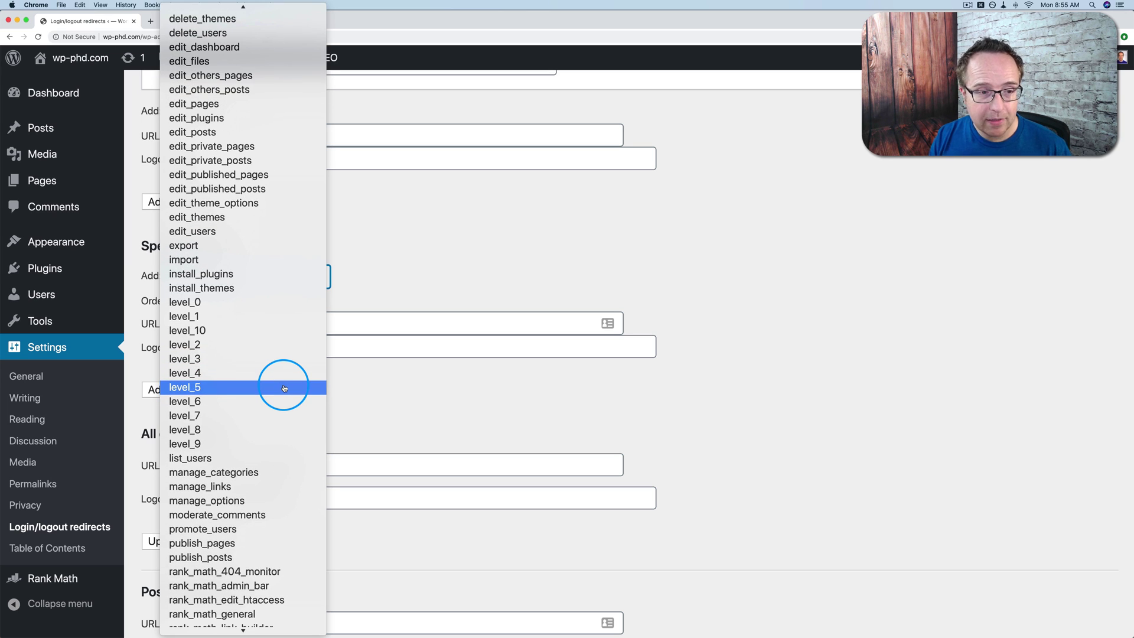
scroll(284, 388, "down", 10)
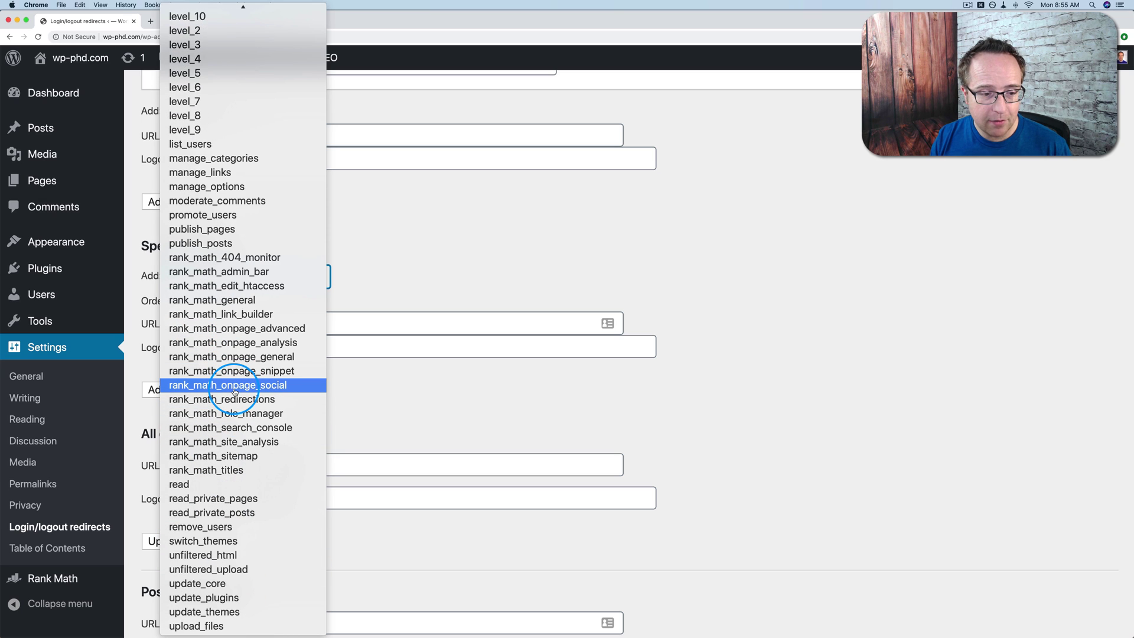
scroll(235, 391, "up", 7)
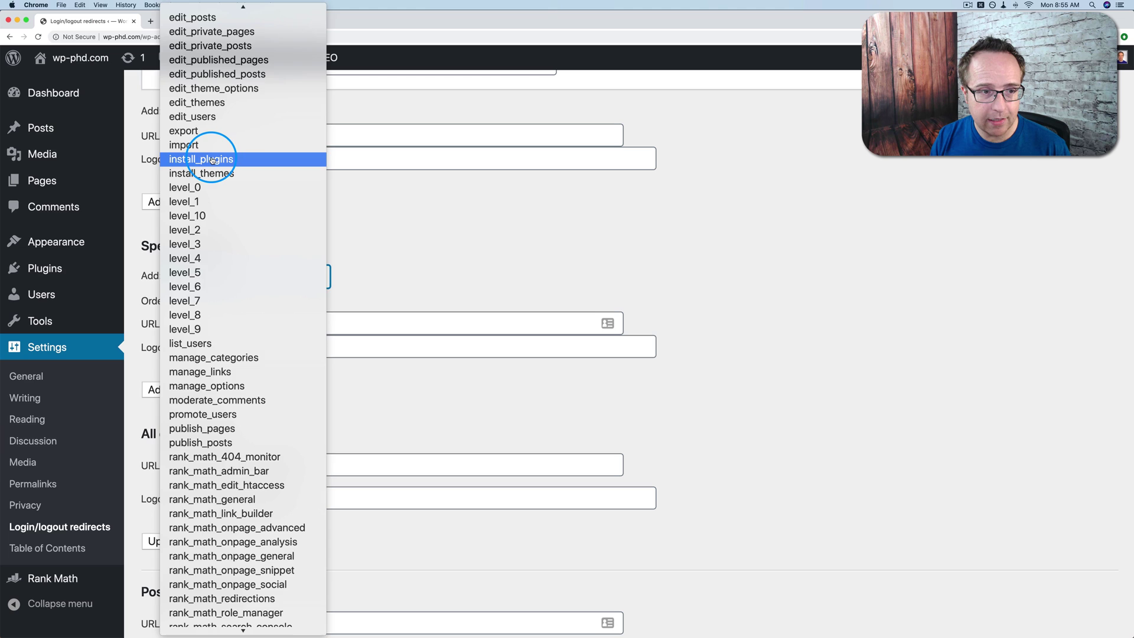
left_click(213, 160)
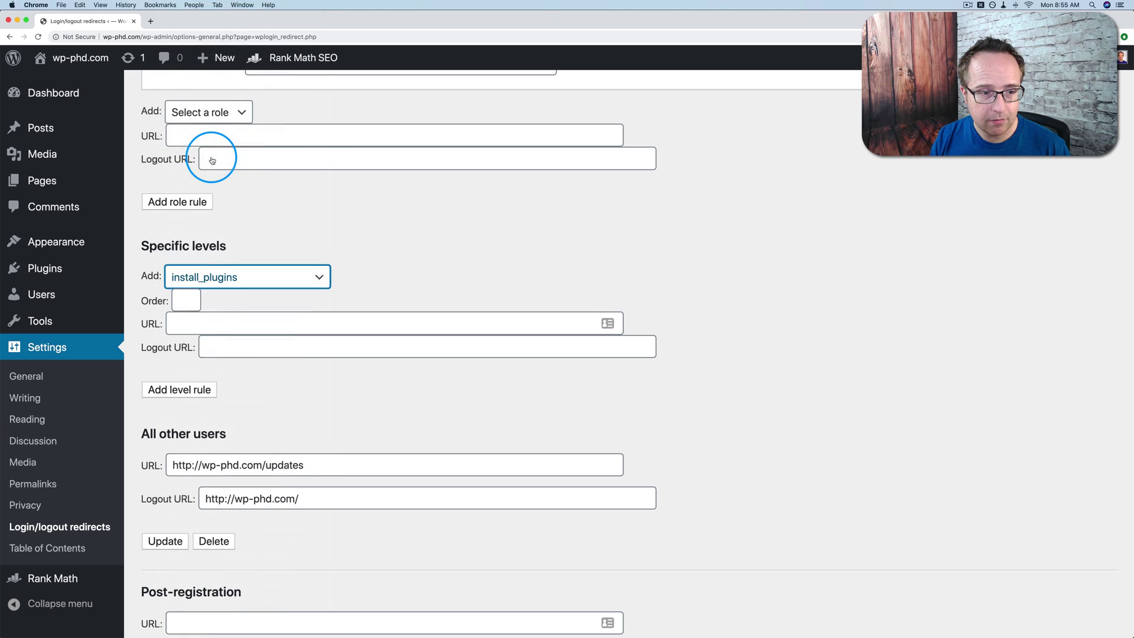
left_click(204, 324)
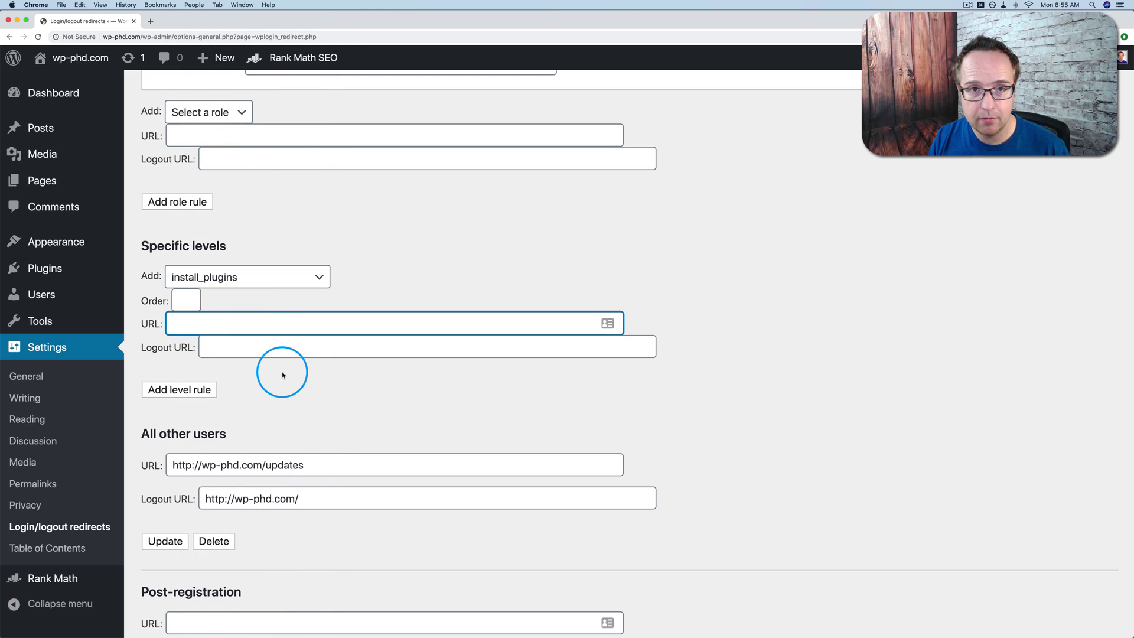
Step: Change the Specific levels capability to edit_themes, then to create_users
left_click(322, 276)
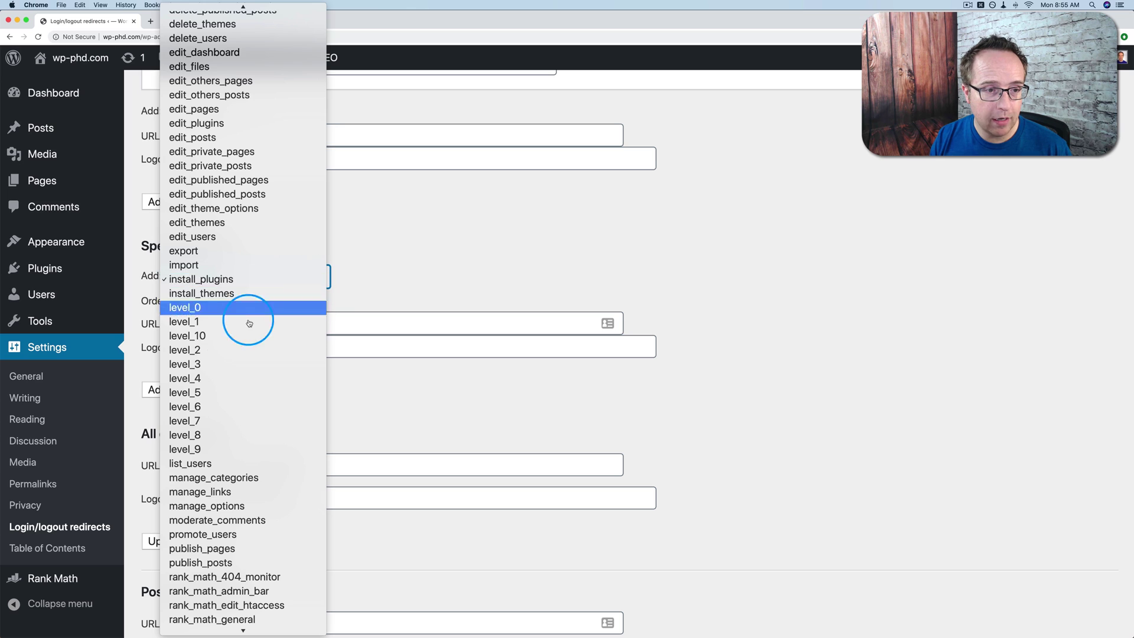
scroll(223, 341, "up", 2)
scroll(223, 340, "up", 3)
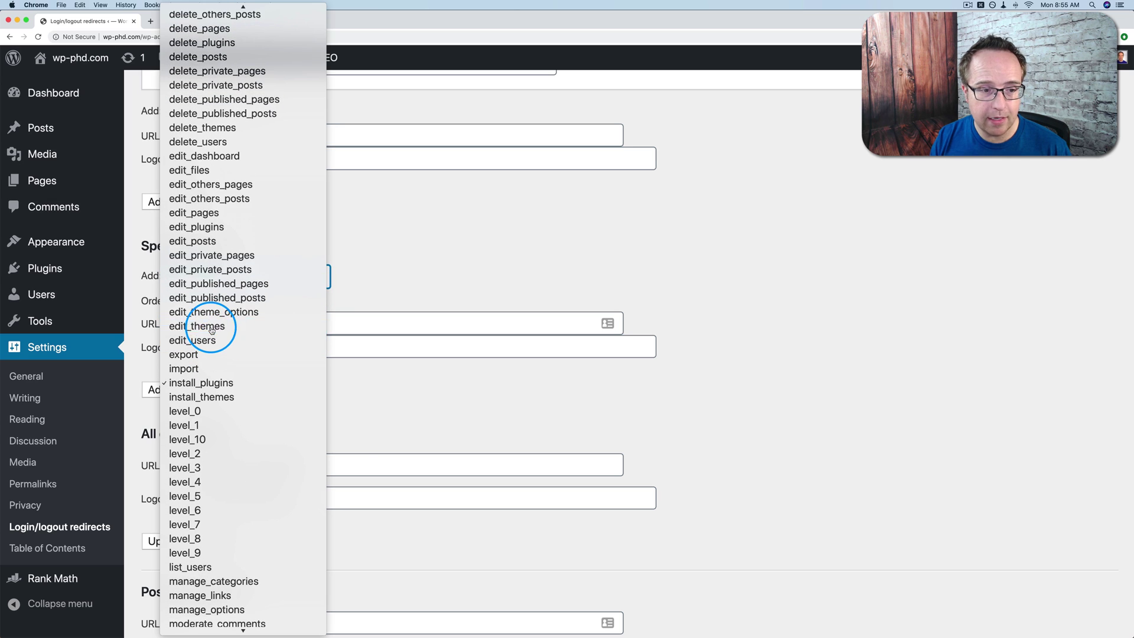
left_click(207, 325)
left_click(324, 282)
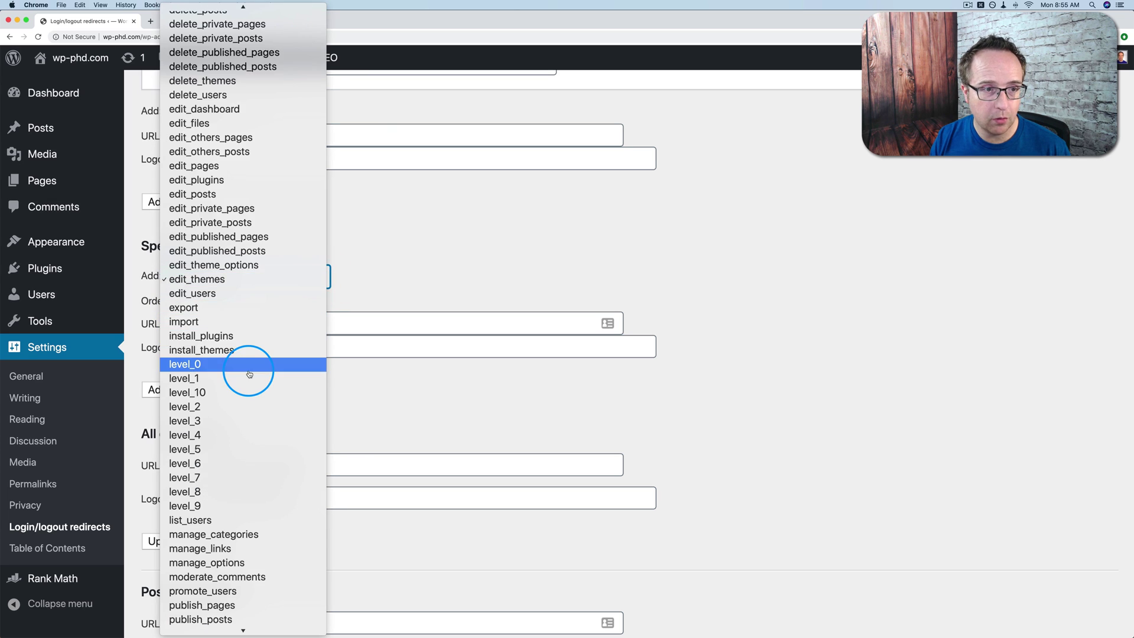
scroll(247, 367, "up", 4)
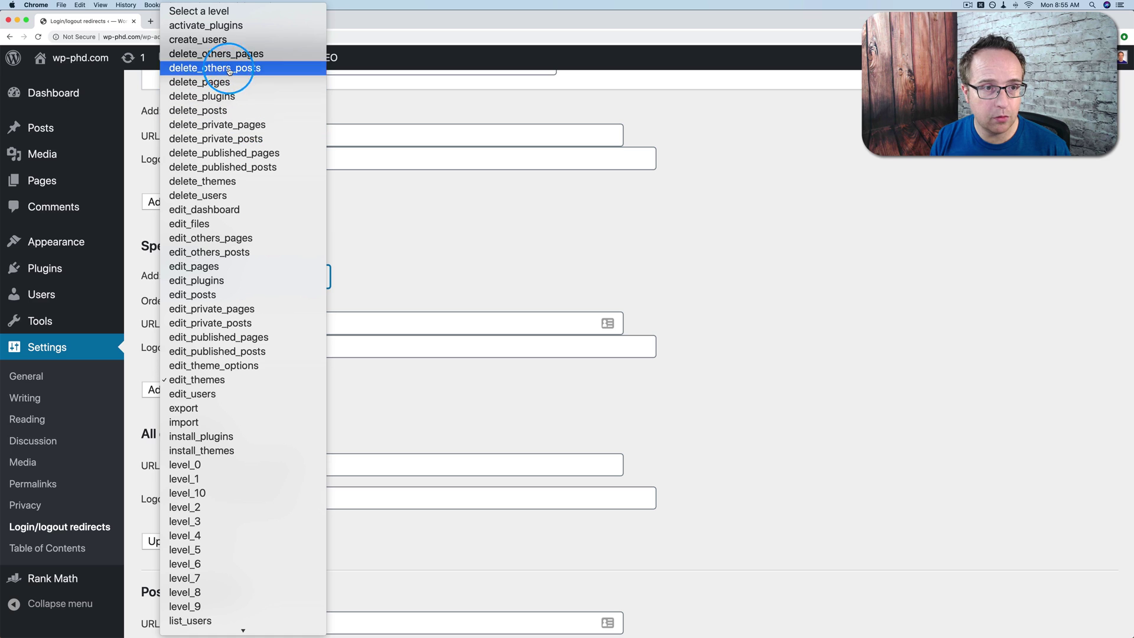
left_click(222, 46)
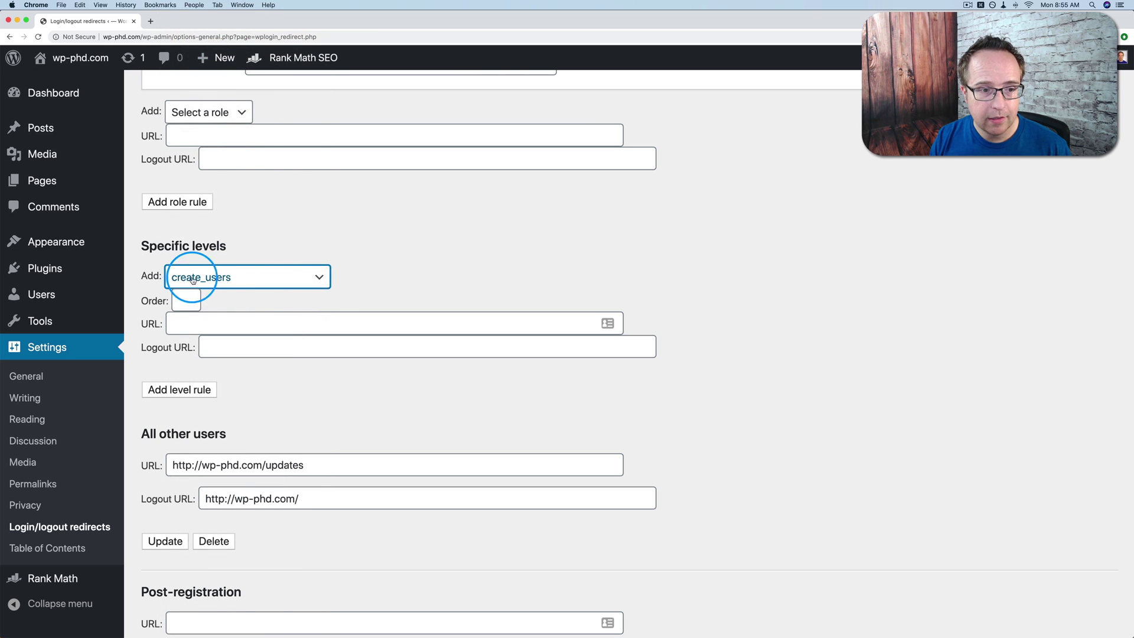
left_click(319, 277)
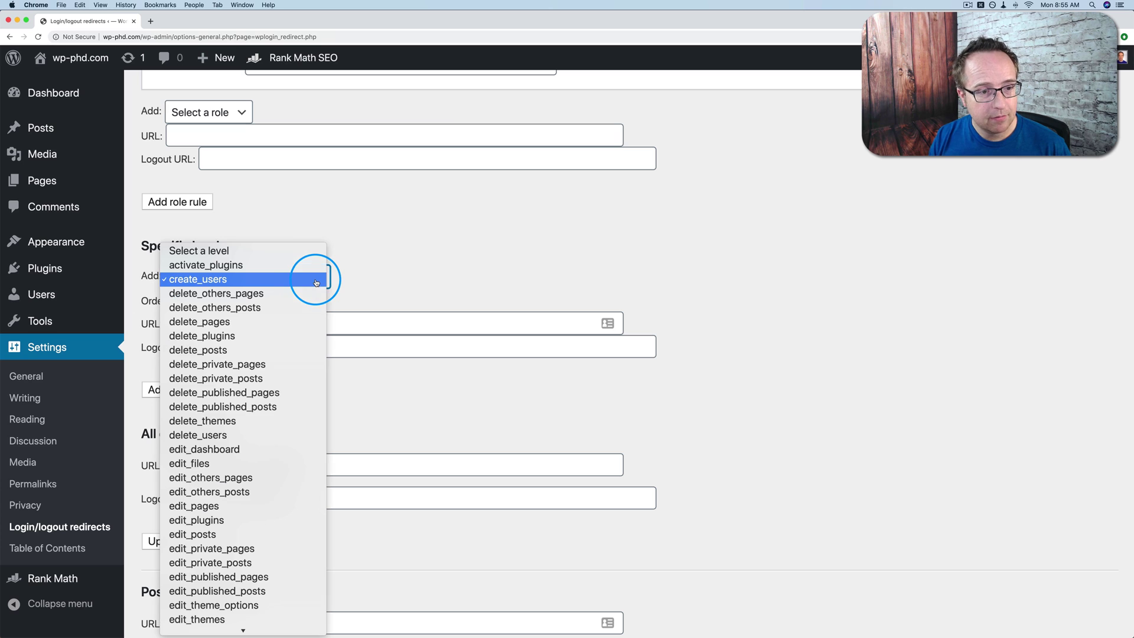
Step: Reset Specific levels to 'Select a level' and browse the role and level lists without choosing
left_click(232, 253)
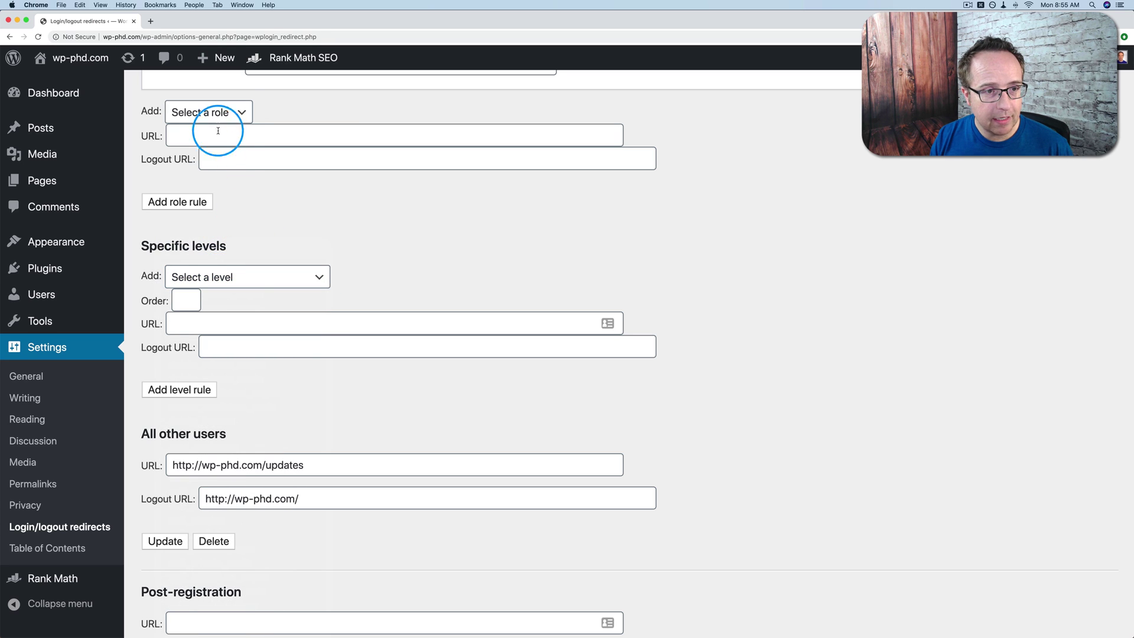
left_click(234, 113)
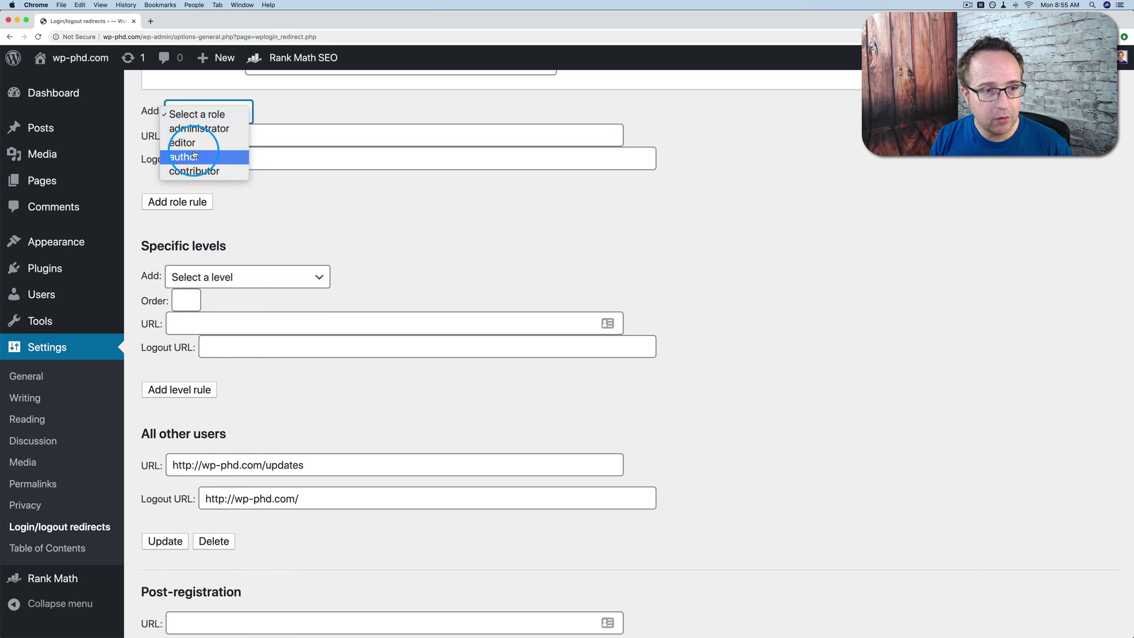
left_click(261, 302)
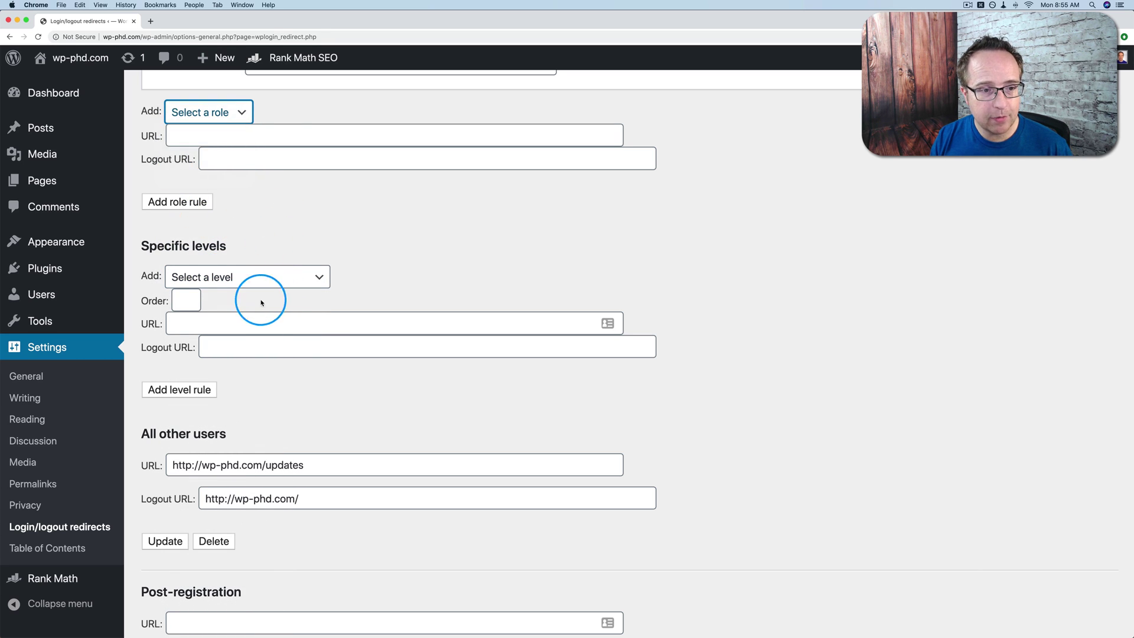
left_click(319, 282)
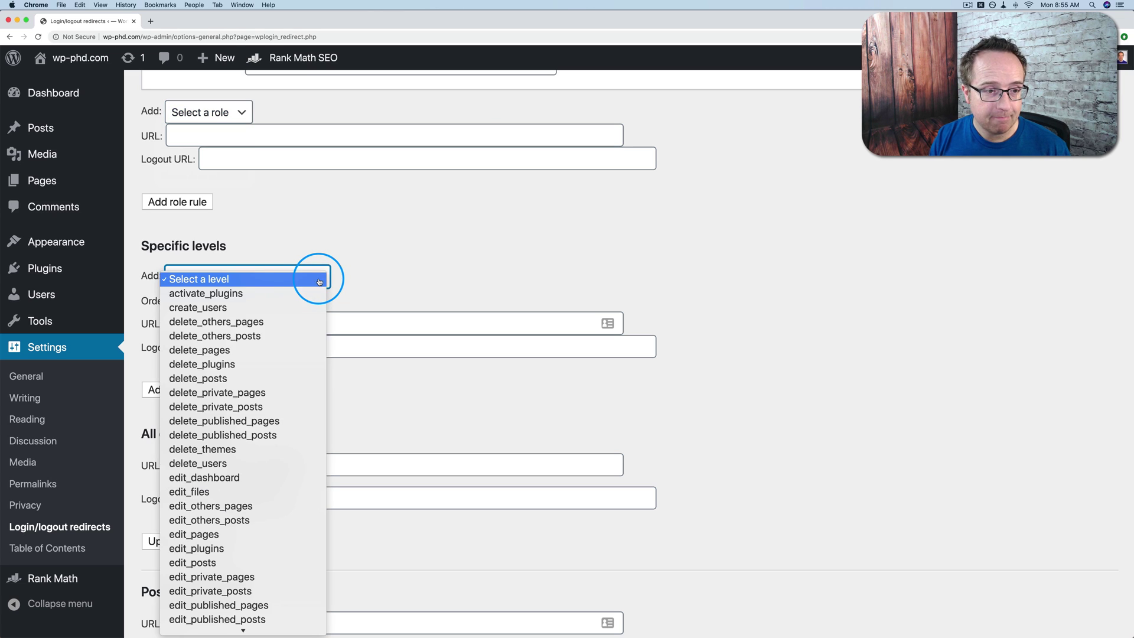
scroll(275, 496, "down", 5)
scroll(276, 498, "down", 15)
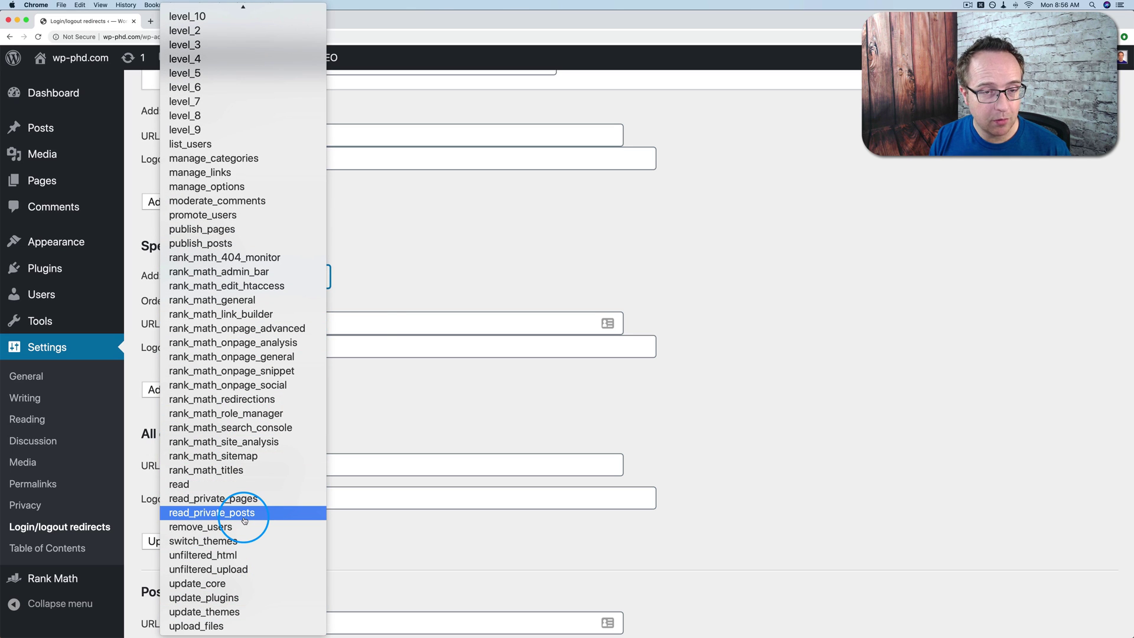
left_click(380, 293)
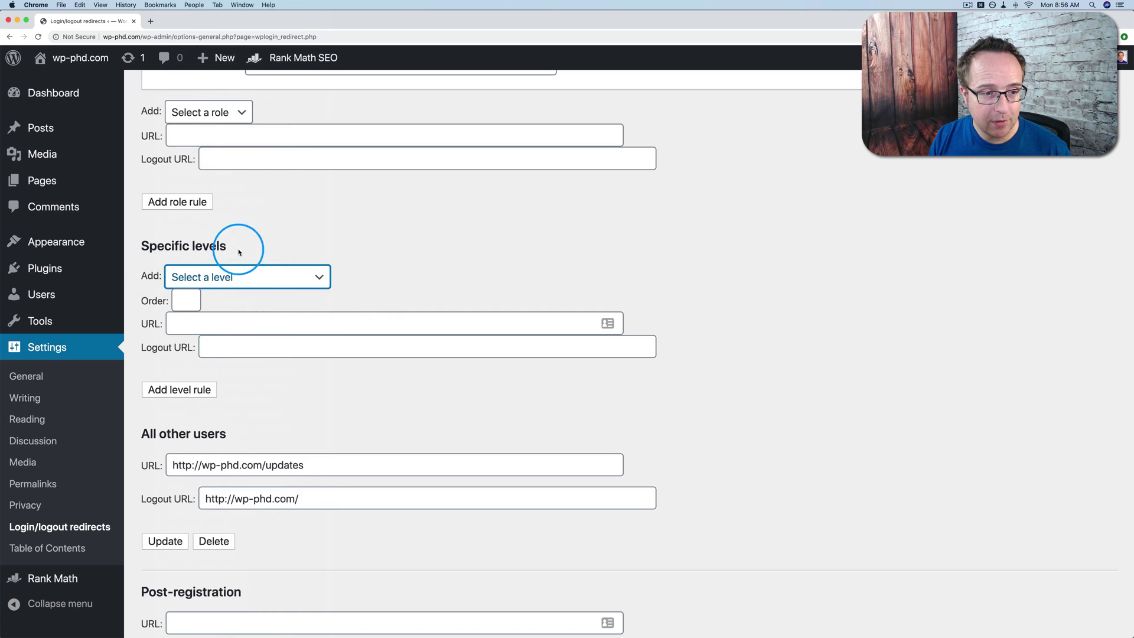
left_click(360, 228)
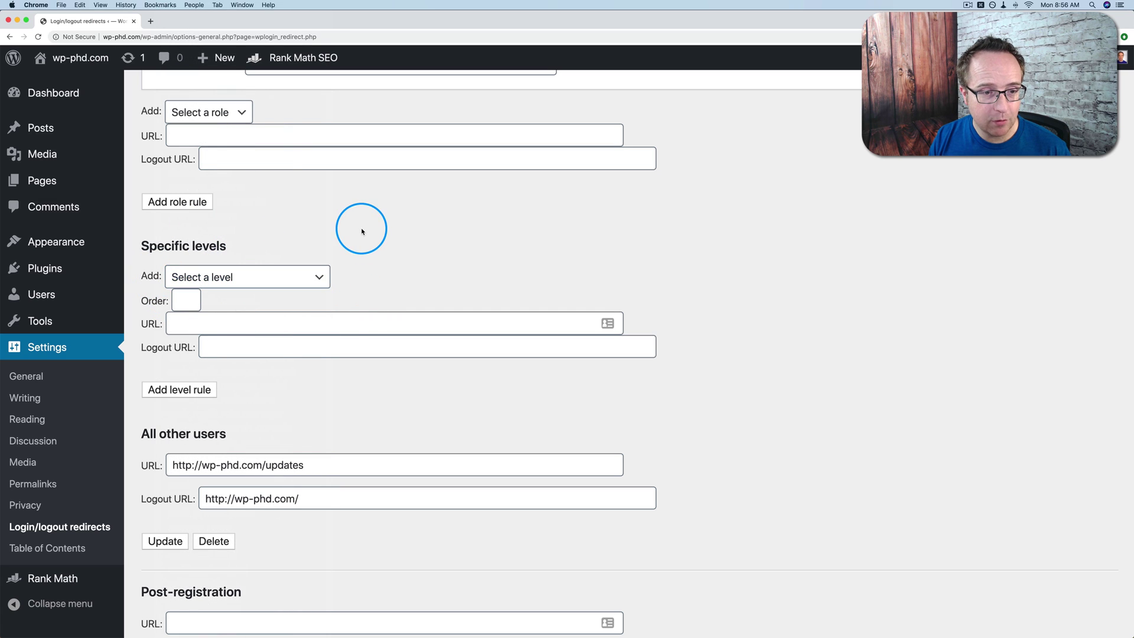
left_click(322, 279)
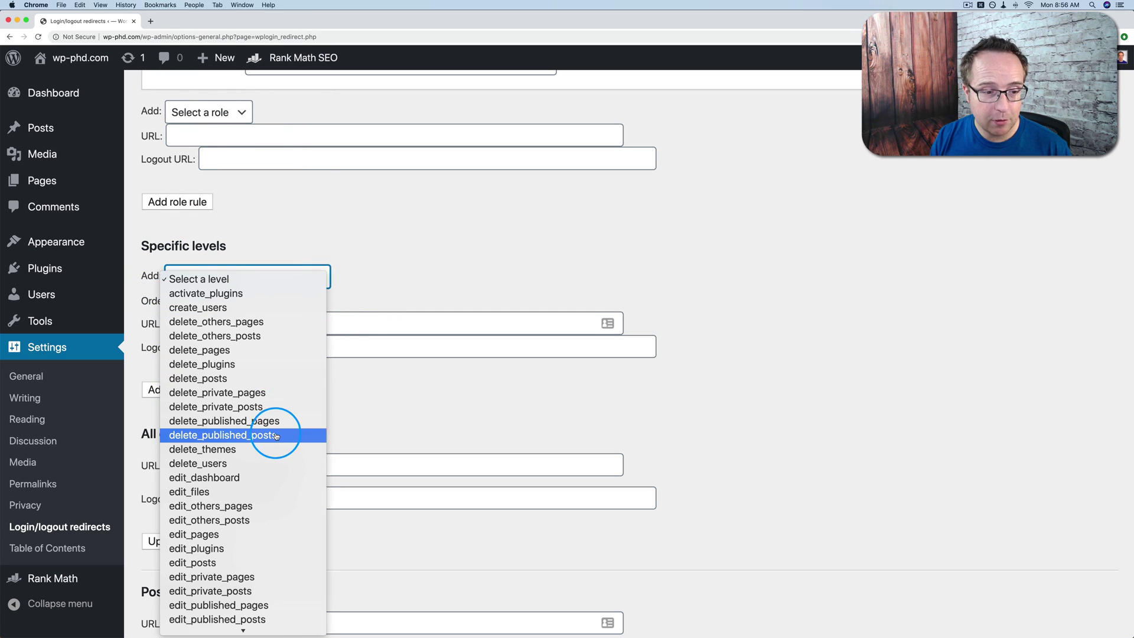
left_click(374, 425)
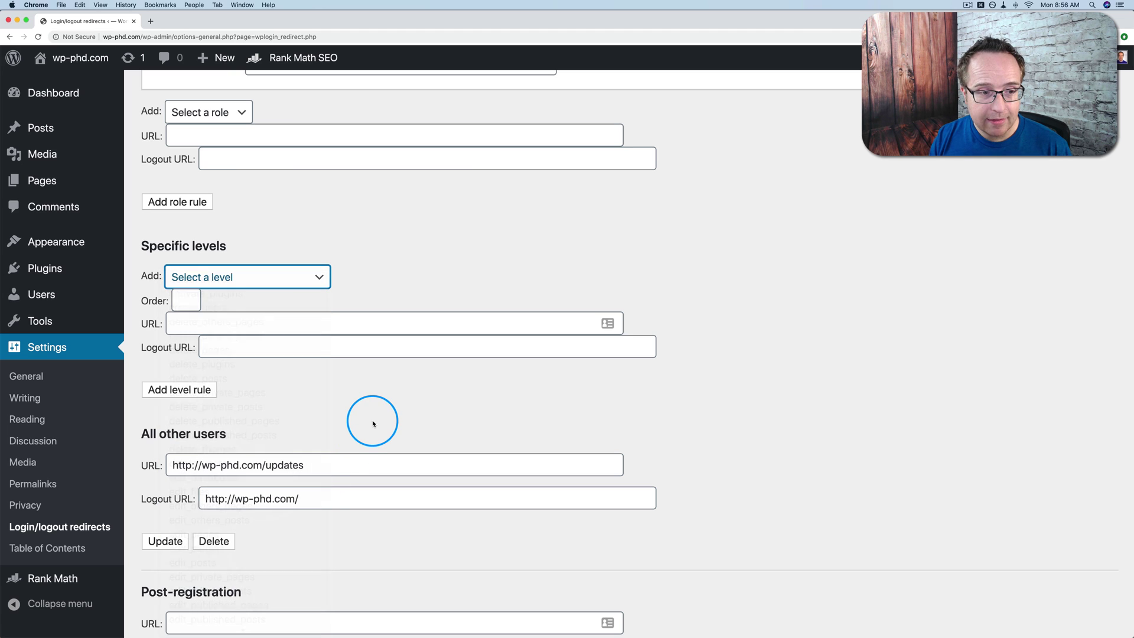
left_click(373, 424)
scroll(291, 372, "down", 10)
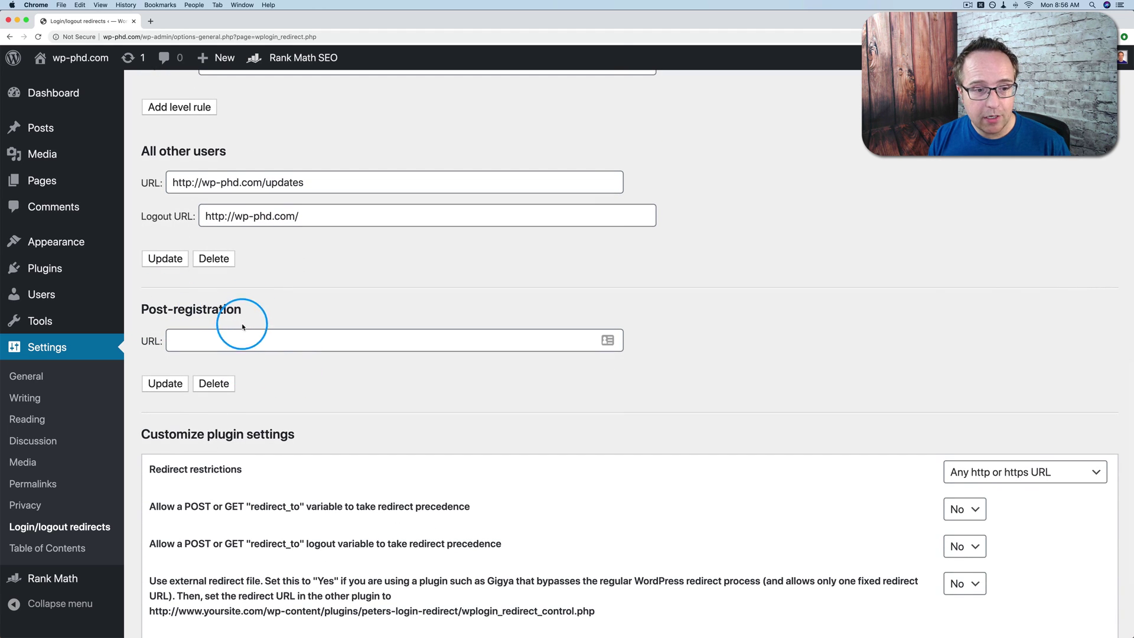
left_click(233, 344)
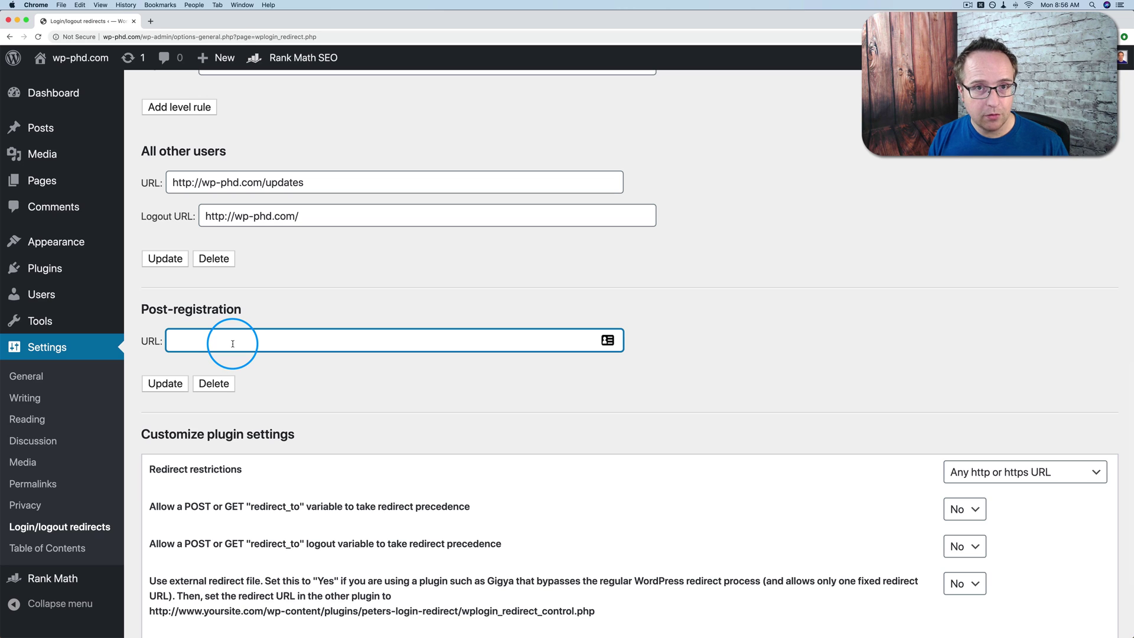
type("http://wp-phd.com/")
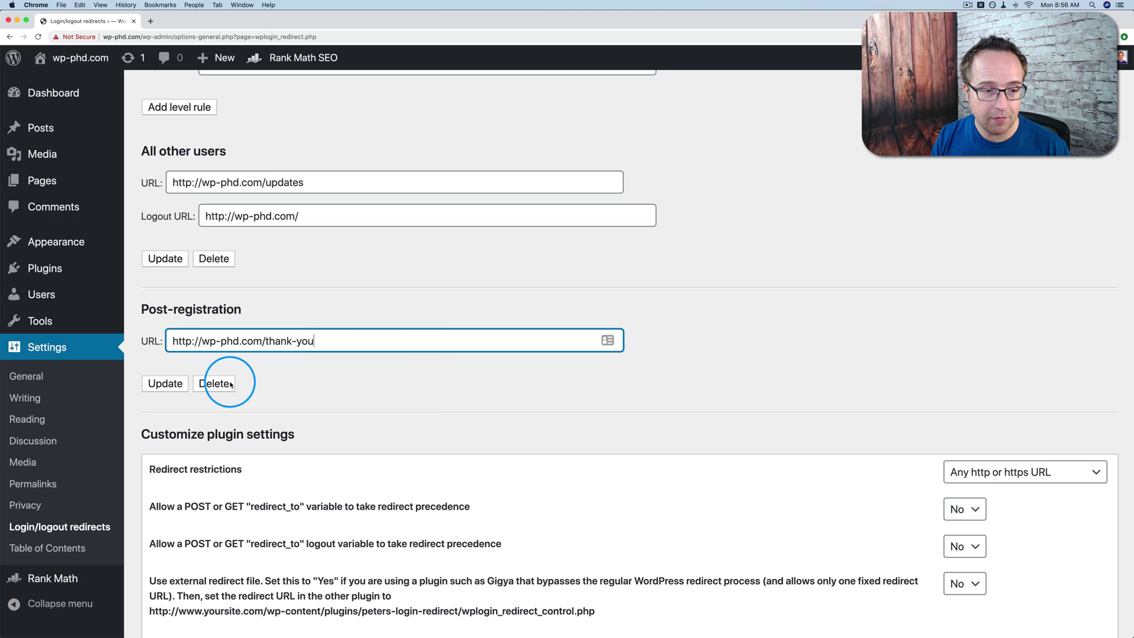
left_click_drag(171, 342, 367, 337)
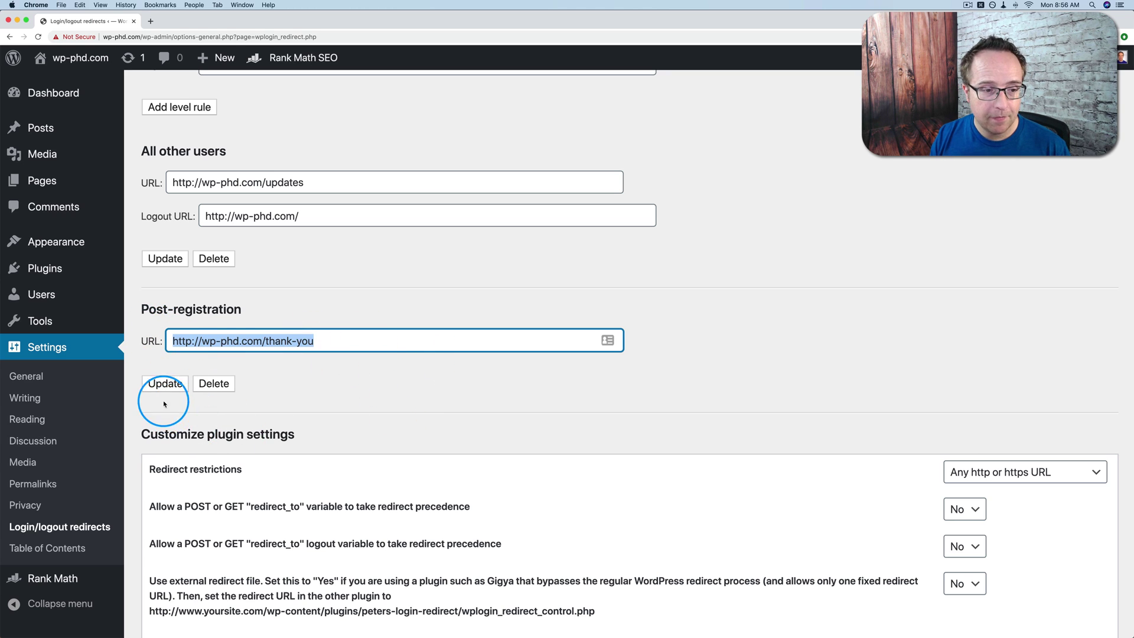
left_click(161, 384)
scroll(367, 371, "down", 10)
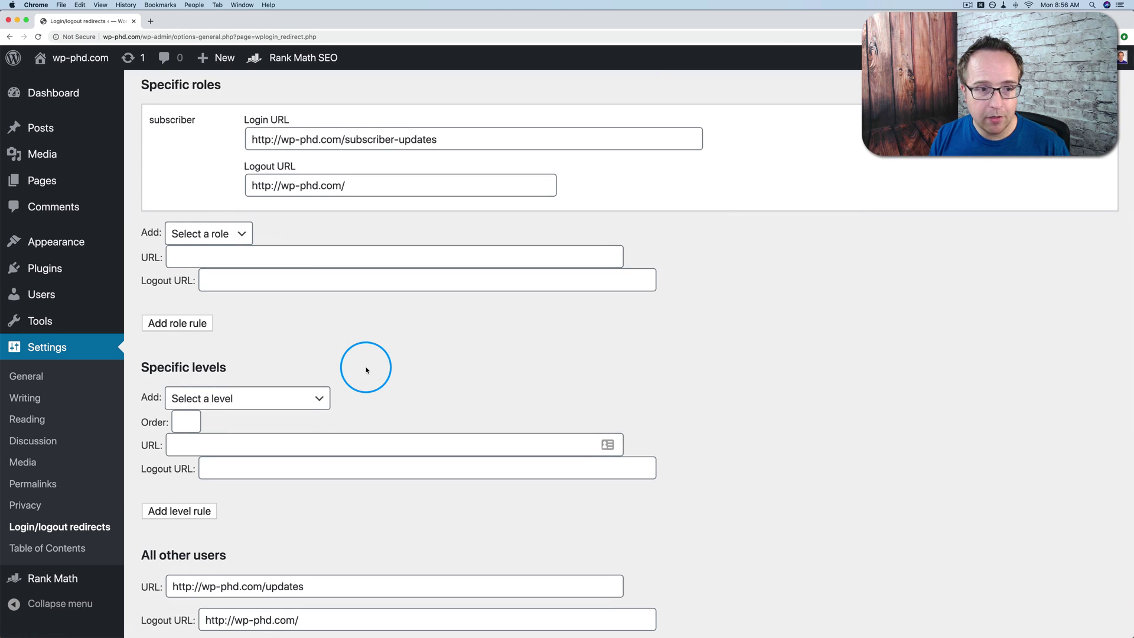
scroll(366, 371, "up", 2)
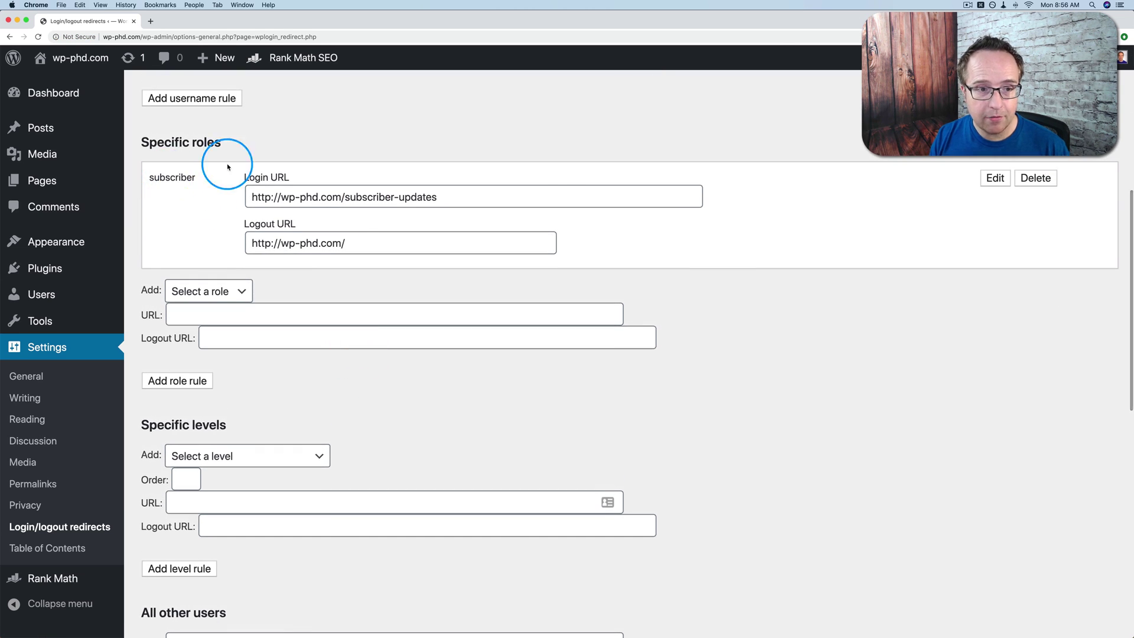
scroll(614, 261, "up", 5)
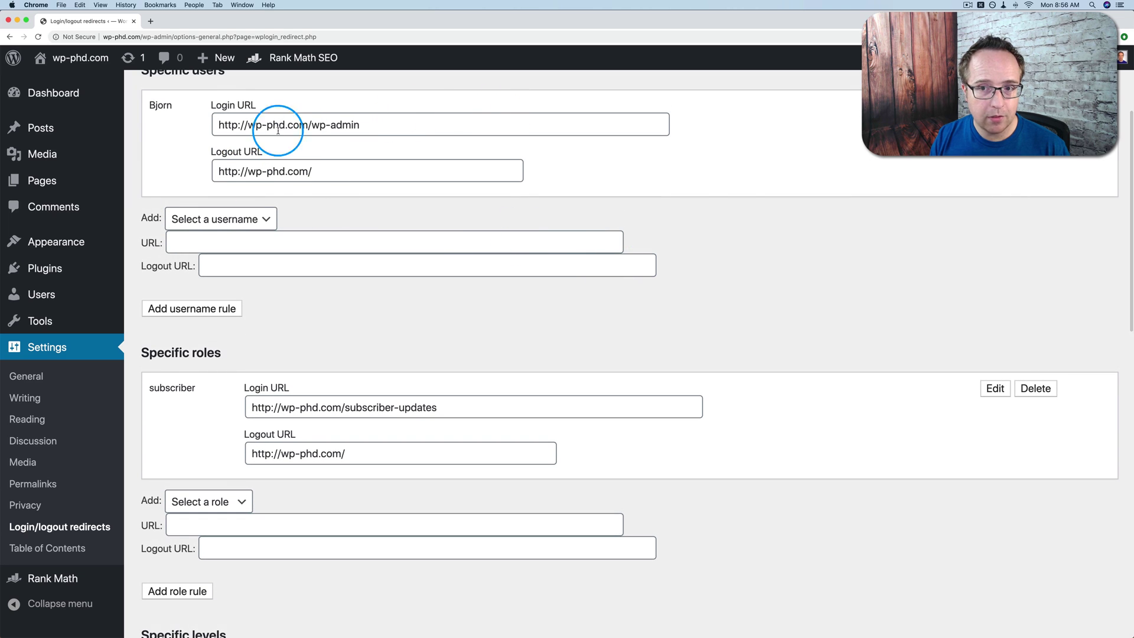
scroll(734, 282, "up", 1)
left_click(236, 275)
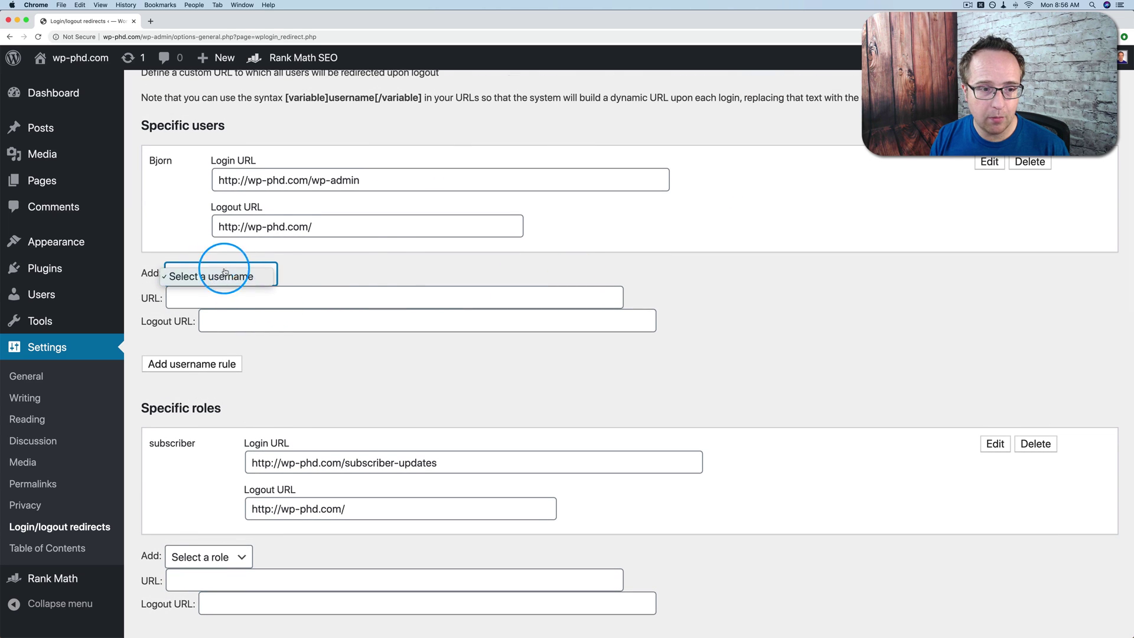
left_click(395, 269)
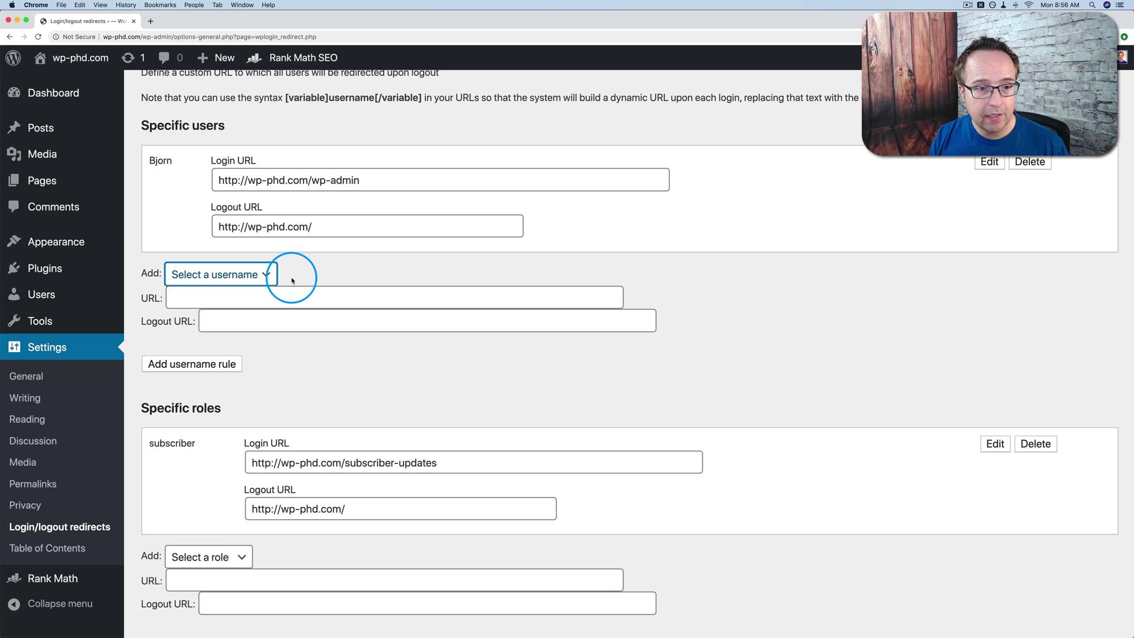
left_click(262, 275)
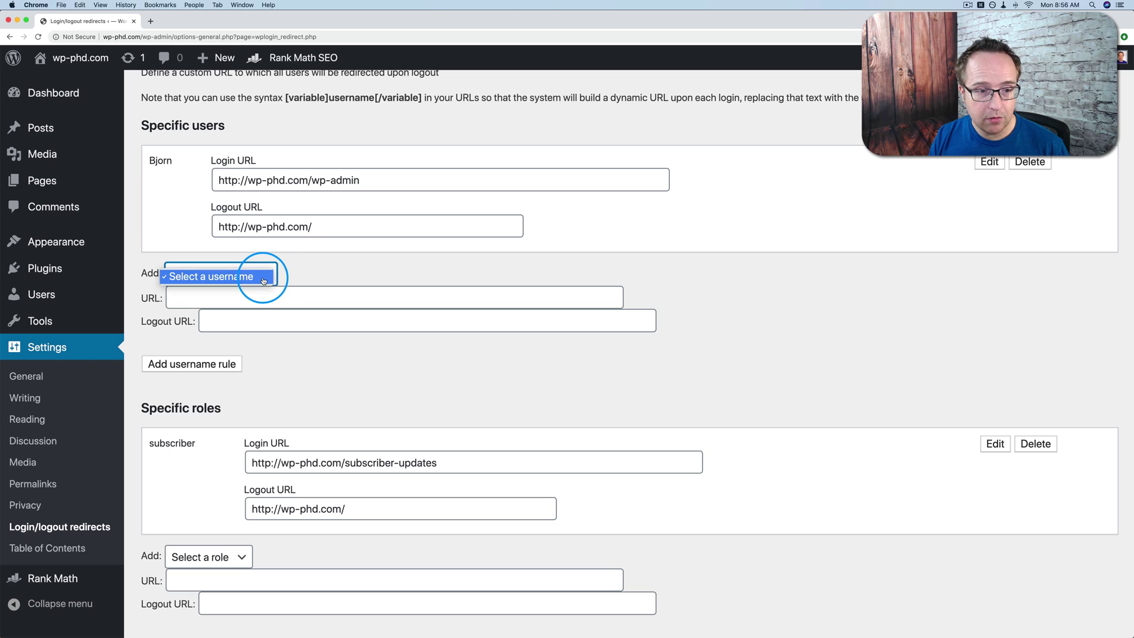
left_click(465, 259)
scroll(463, 255, "down", 5)
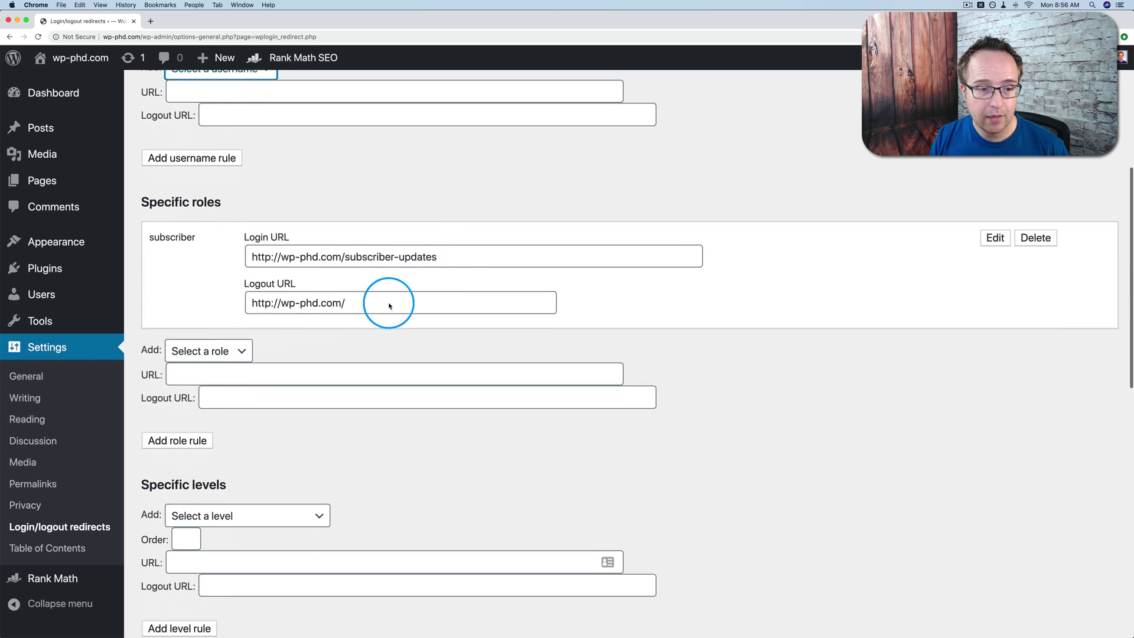
left_click(238, 351)
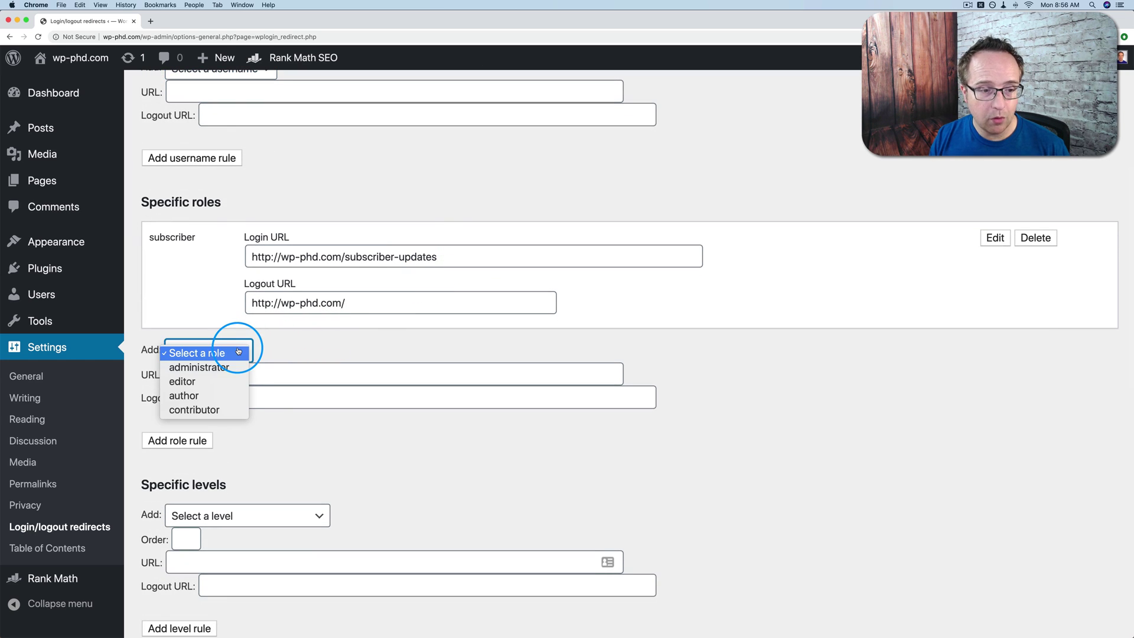
left_click(196, 411)
left_click(214, 375)
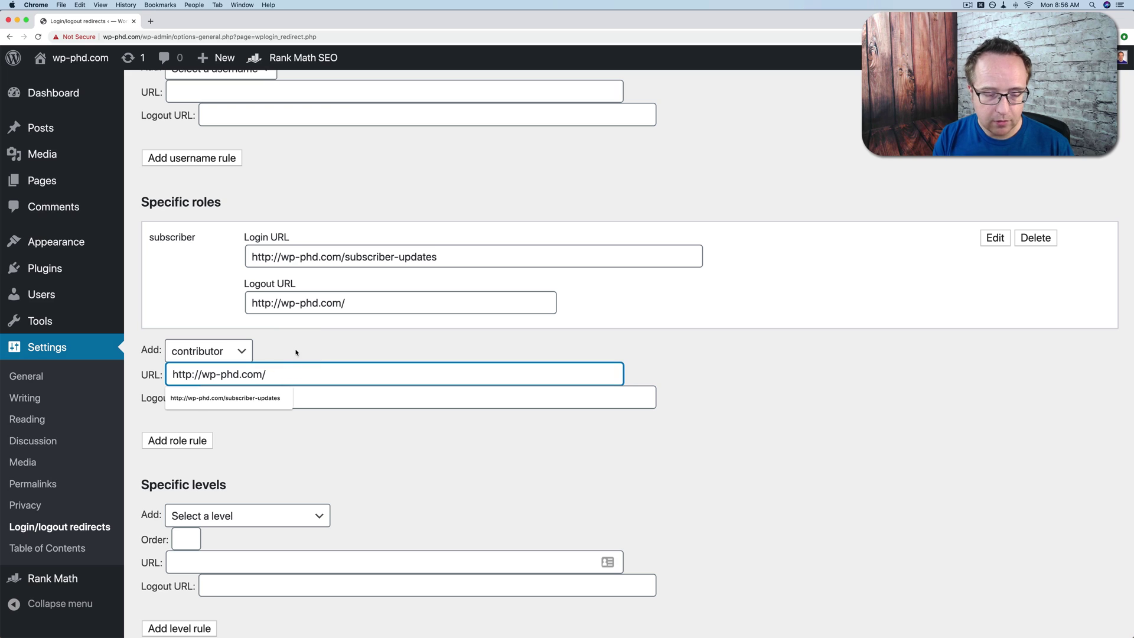
type("contributor-updates")
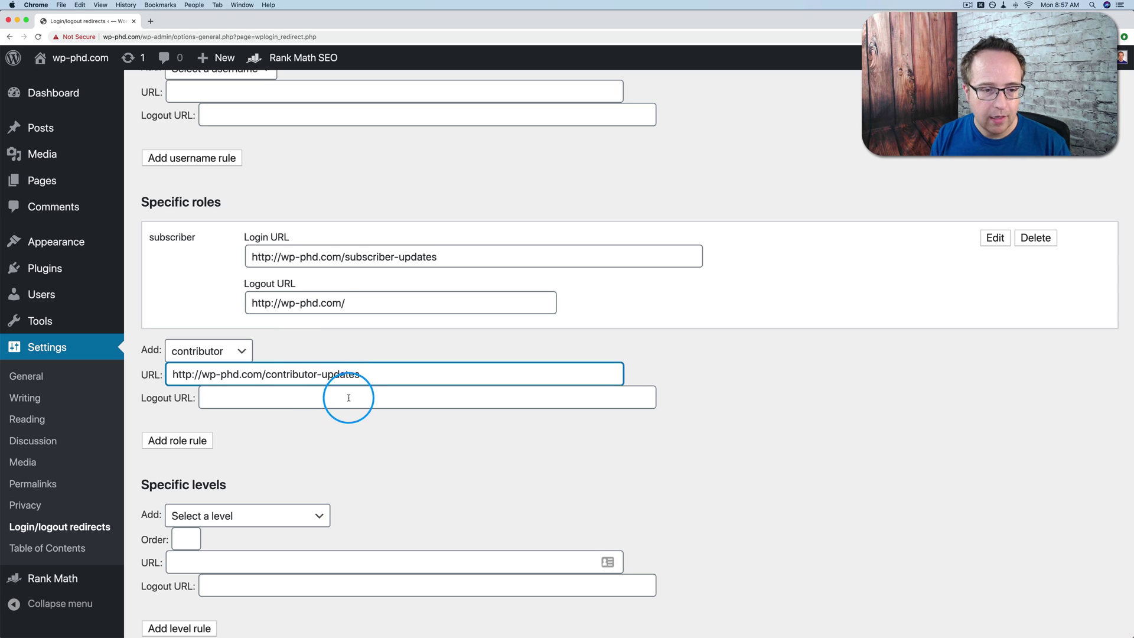
left_click(349, 398)
left_click(299, 420)
left_click(197, 442)
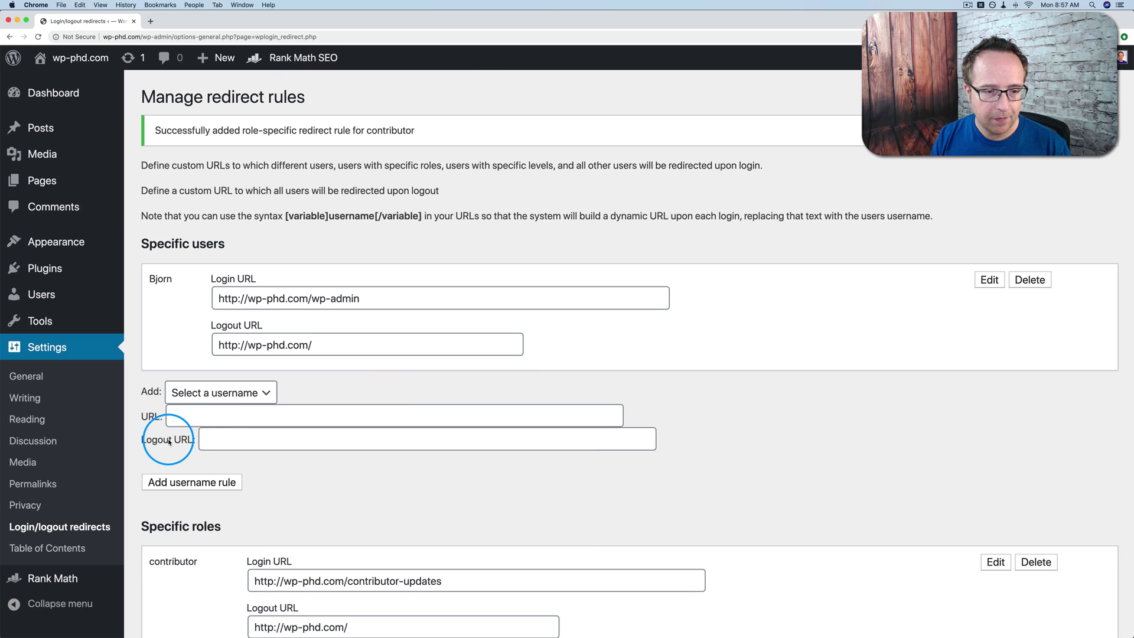
Step: Re-save the post-registration redirect URL with Update
scroll(391, 365, "down", 5)
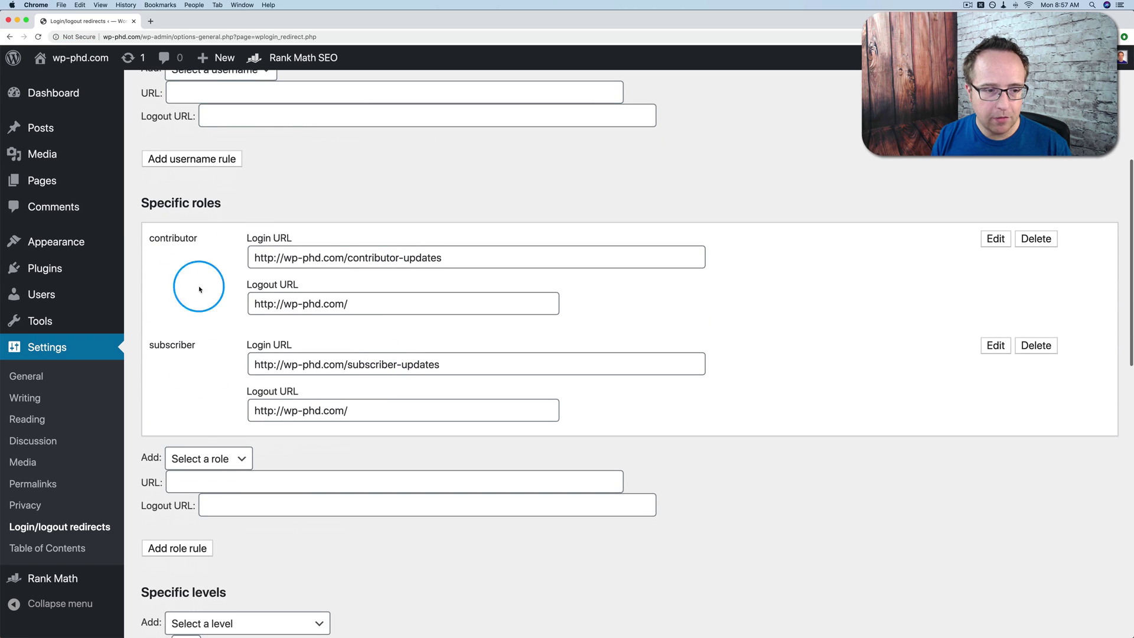
scroll(208, 407, "down", 7)
scroll(211, 413, "down", 5)
left_click(159, 312)
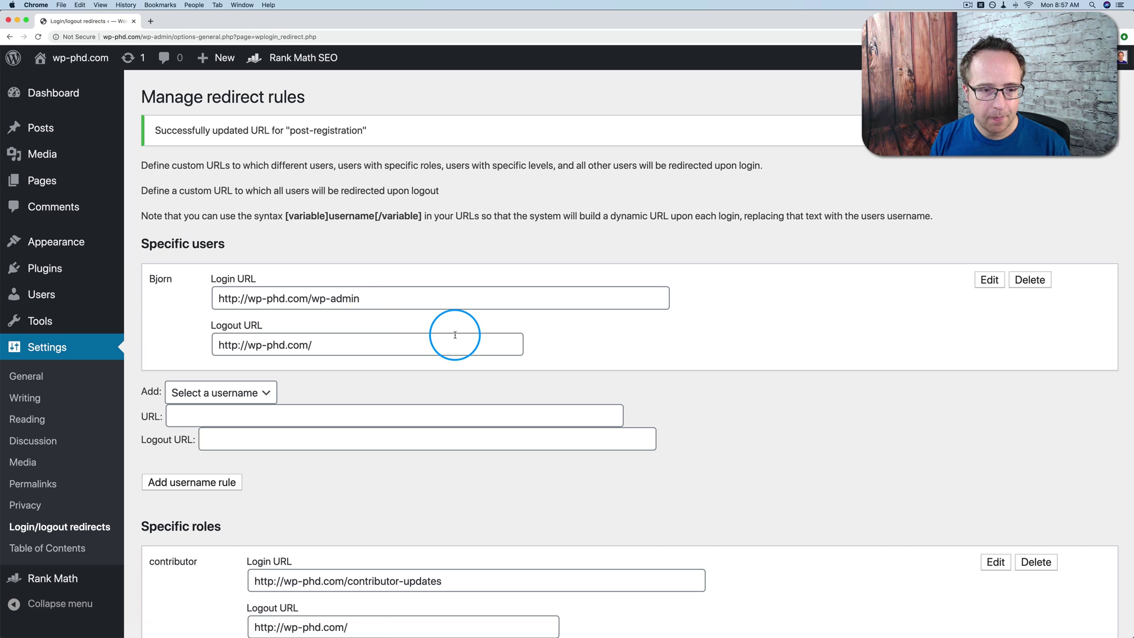
scroll(455, 335, "down", 2)
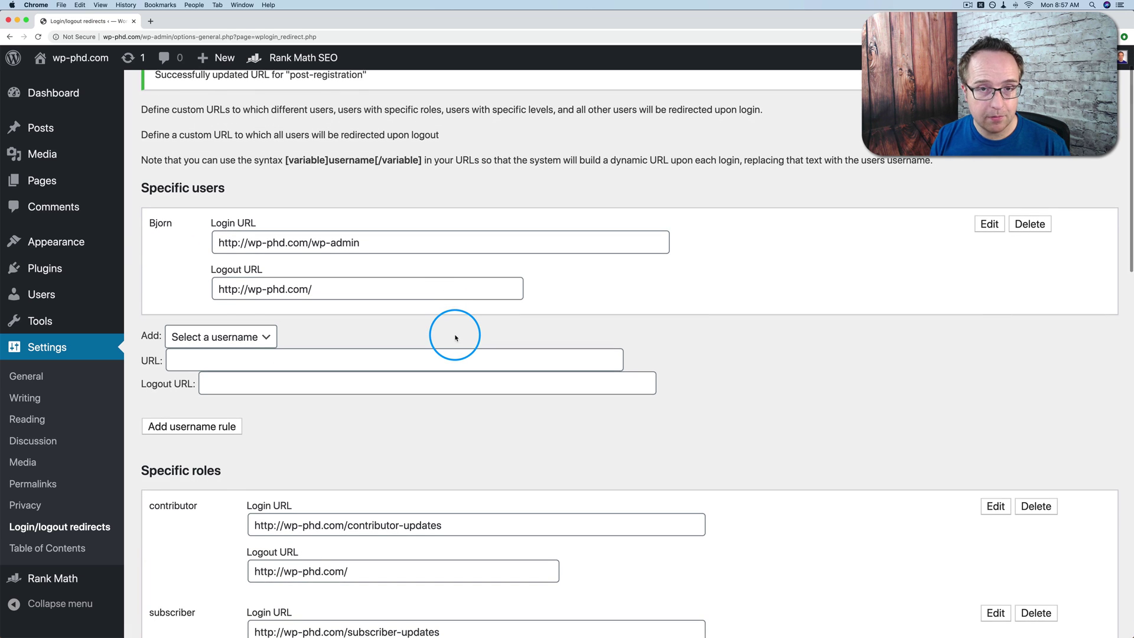
scroll(452, 337, "up", 2)
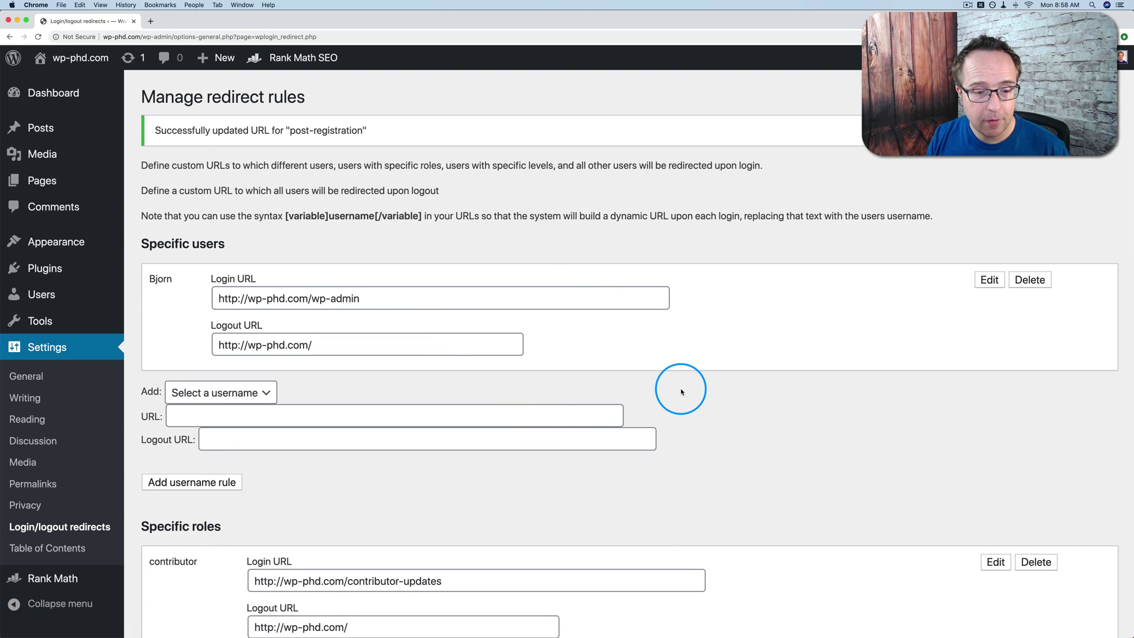
Step: Set 'Permission level required to edit redirect URLs' to install_plugins and save
scroll(681, 392, "down", 20)
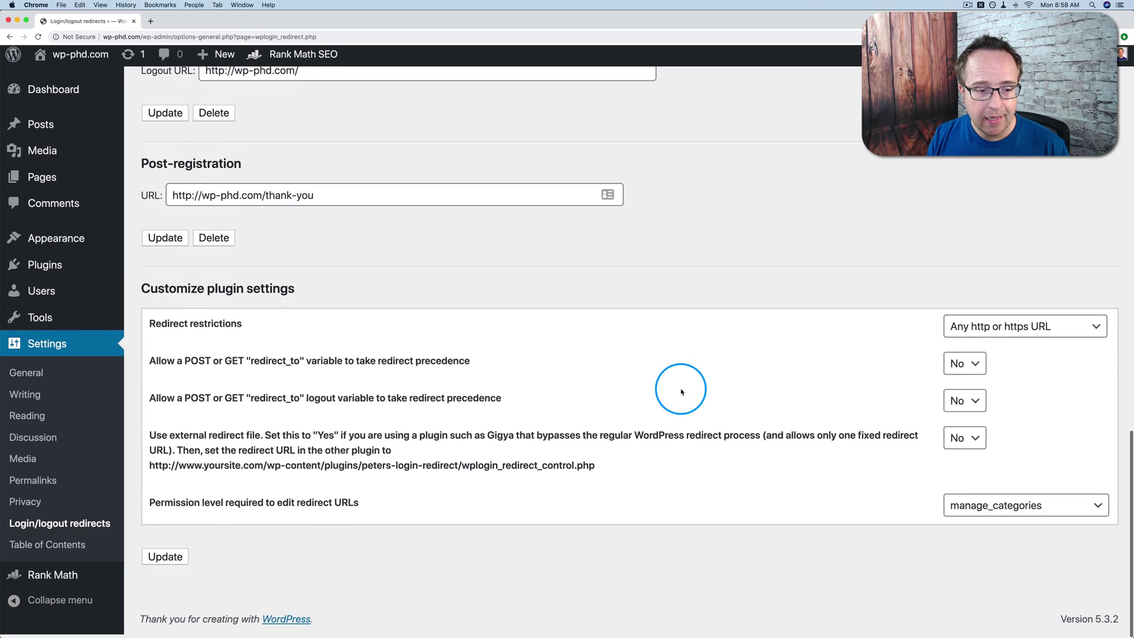
left_click_drag(145, 506, 363, 503)
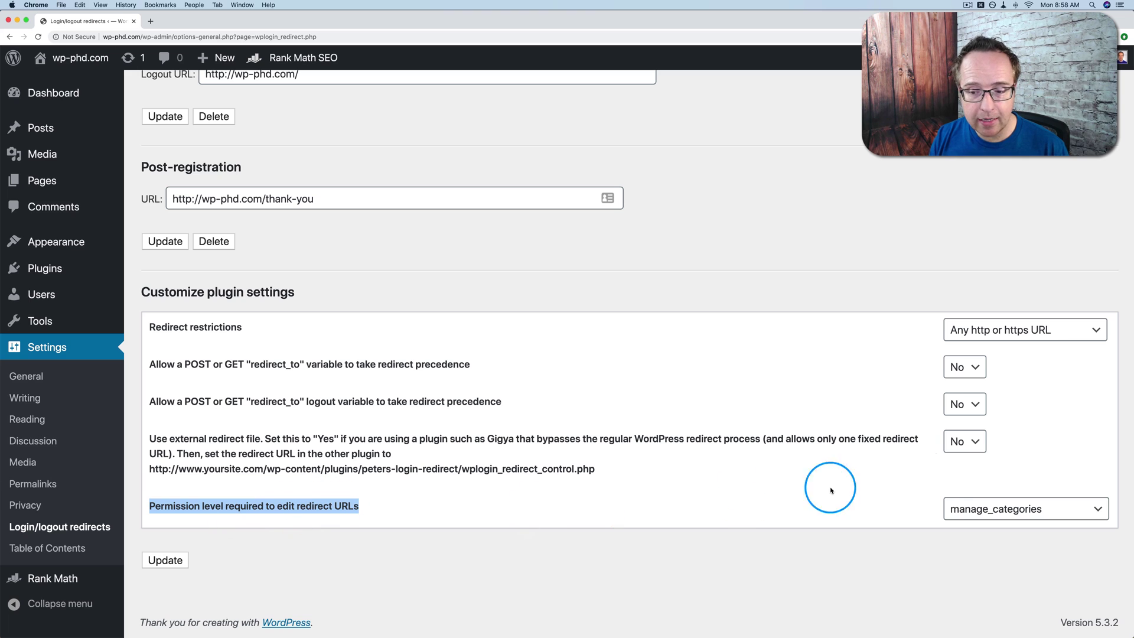
left_click(998, 509)
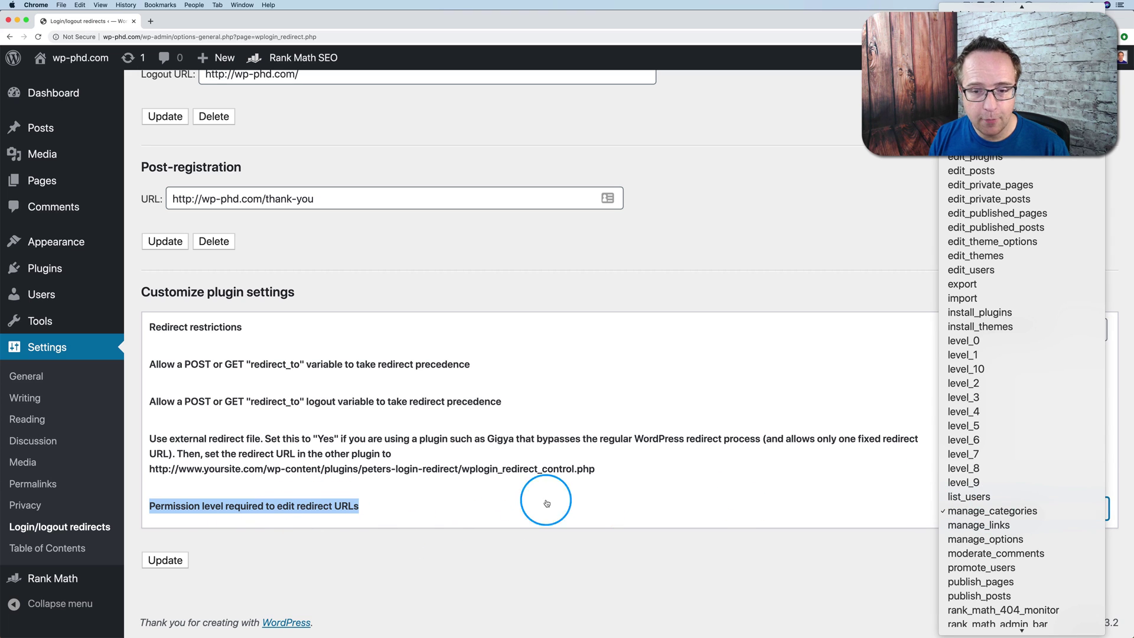
scroll(998, 492, "up", 4)
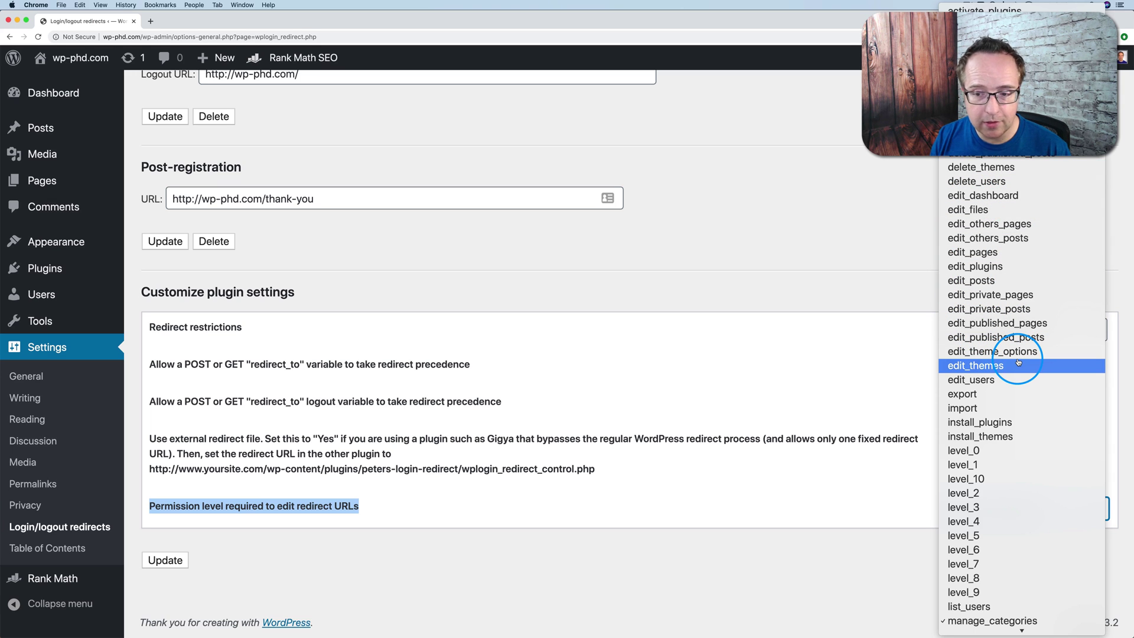
left_click(975, 424)
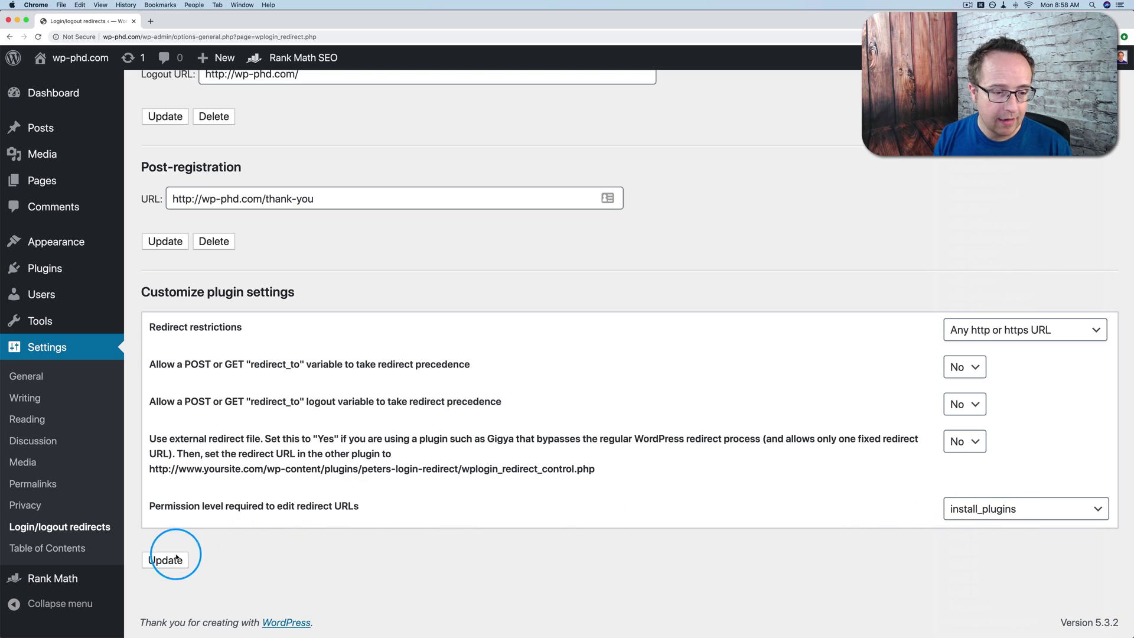
scroll(871, 450, "down", 15)
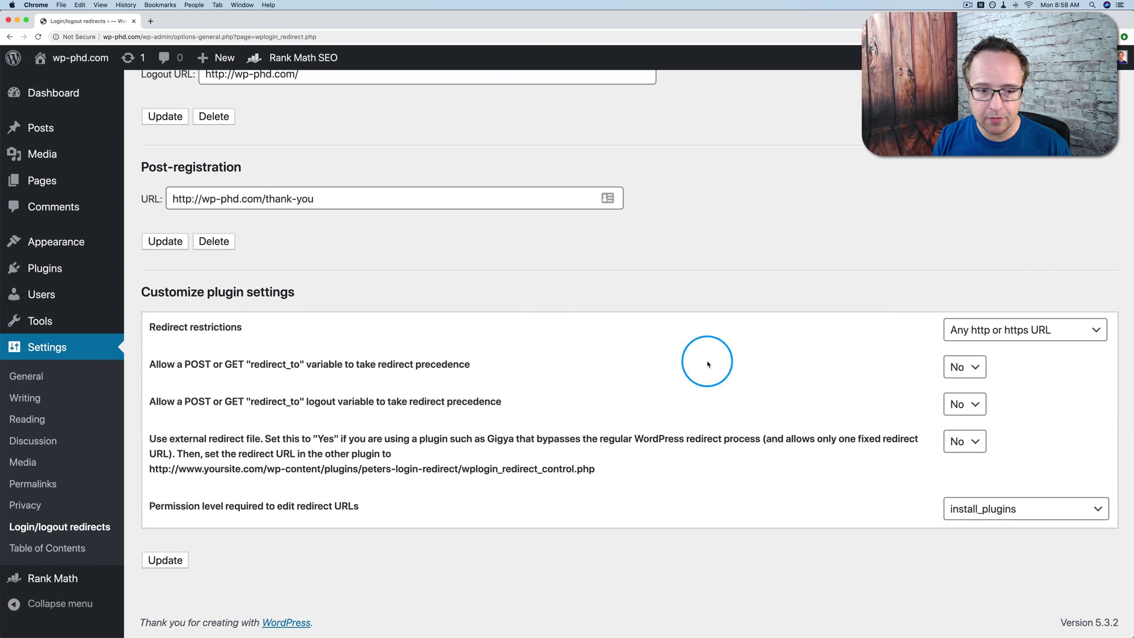
scroll(543, 294, "up", 5)
scroll(543, 294, "up", 15)
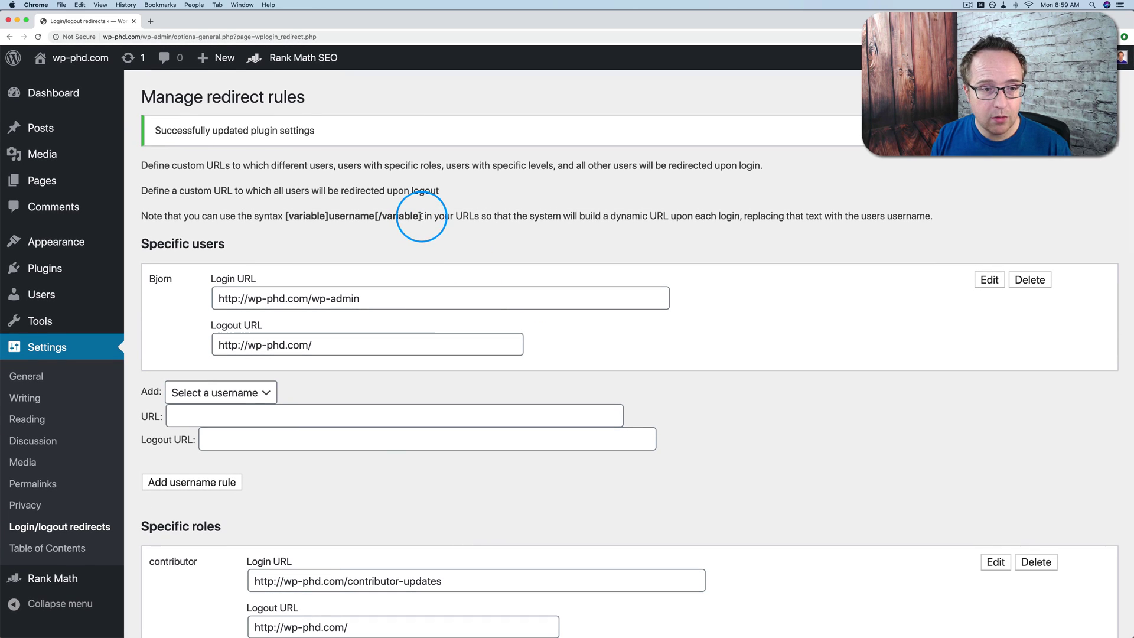
Step: Copy the [variable]username[/variable] syntax from the redirect rules note and place the cursor in the subscriber Login URL field
left_click_drag(420, 216, 286, 219)
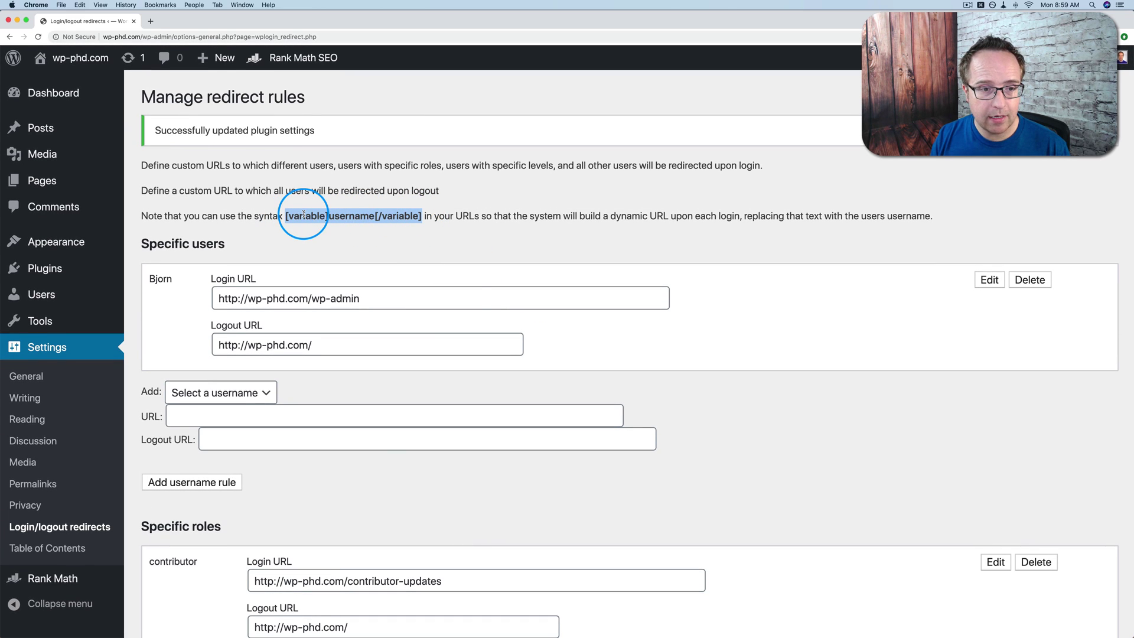
right_click(304, 215)
left_click(423, 260)
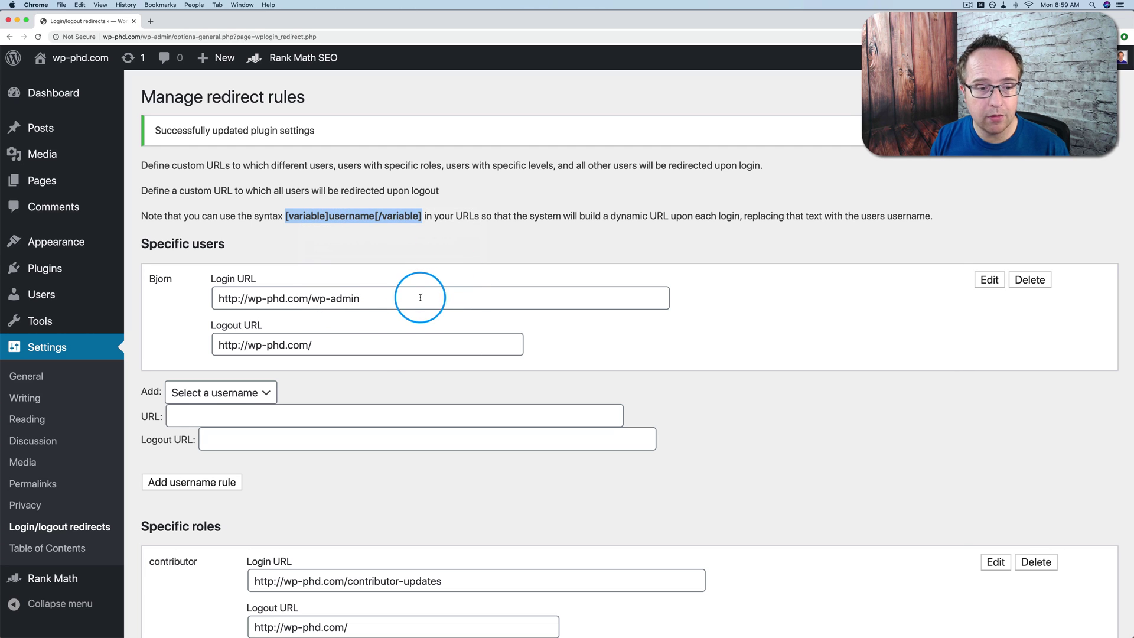
scroll(375, 354, "down", 3)
scroll(380, 358, "down", 4)
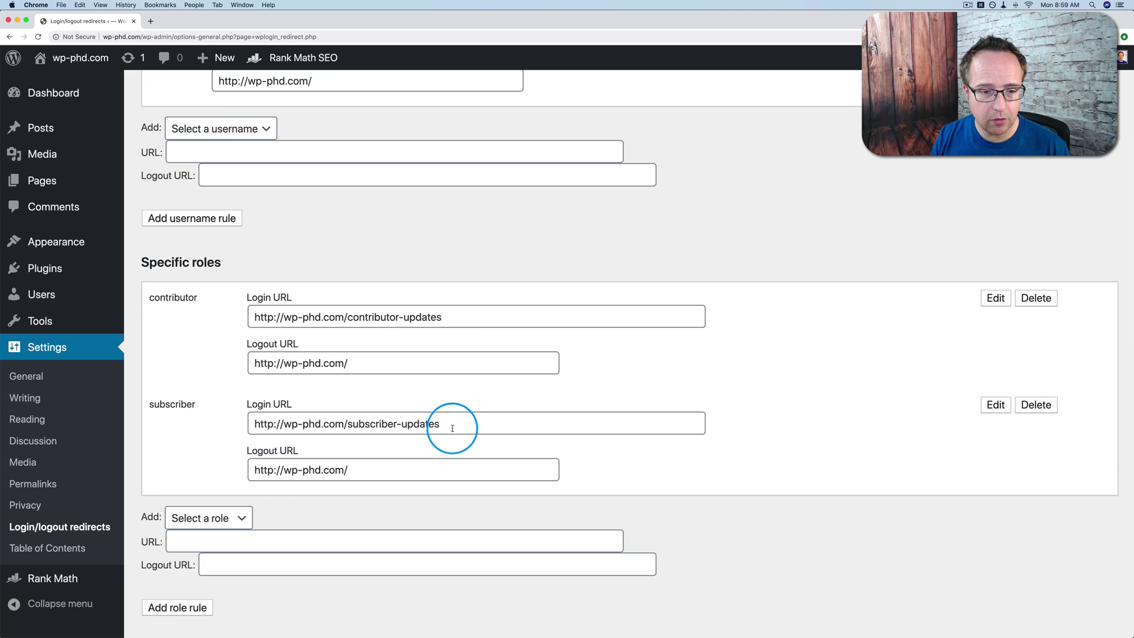
left_click(451, 423)
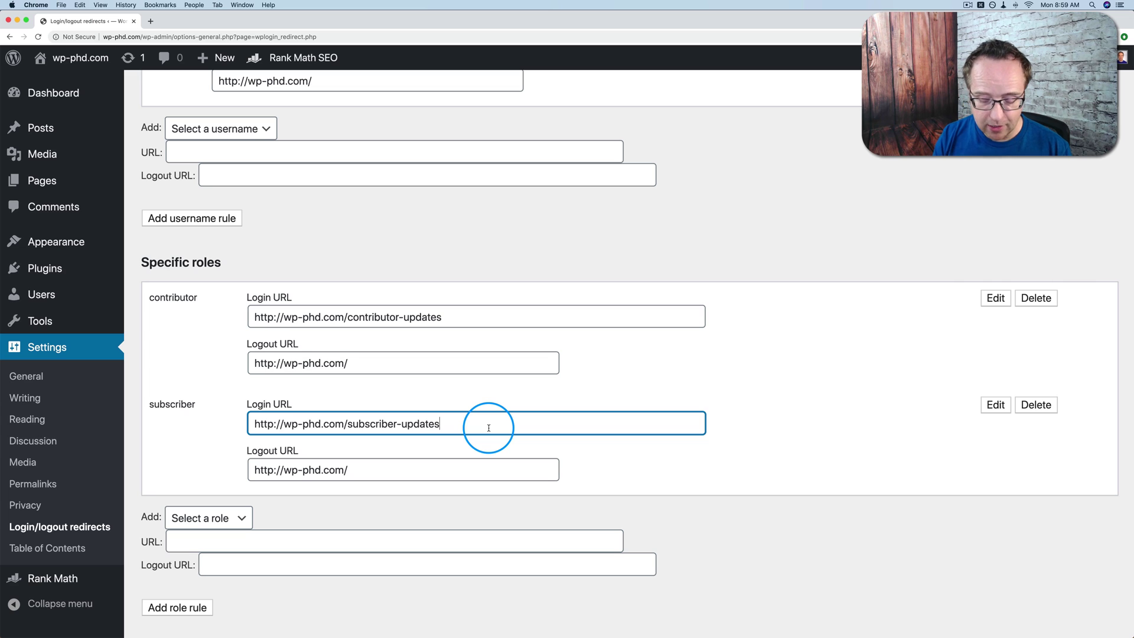
type("?")
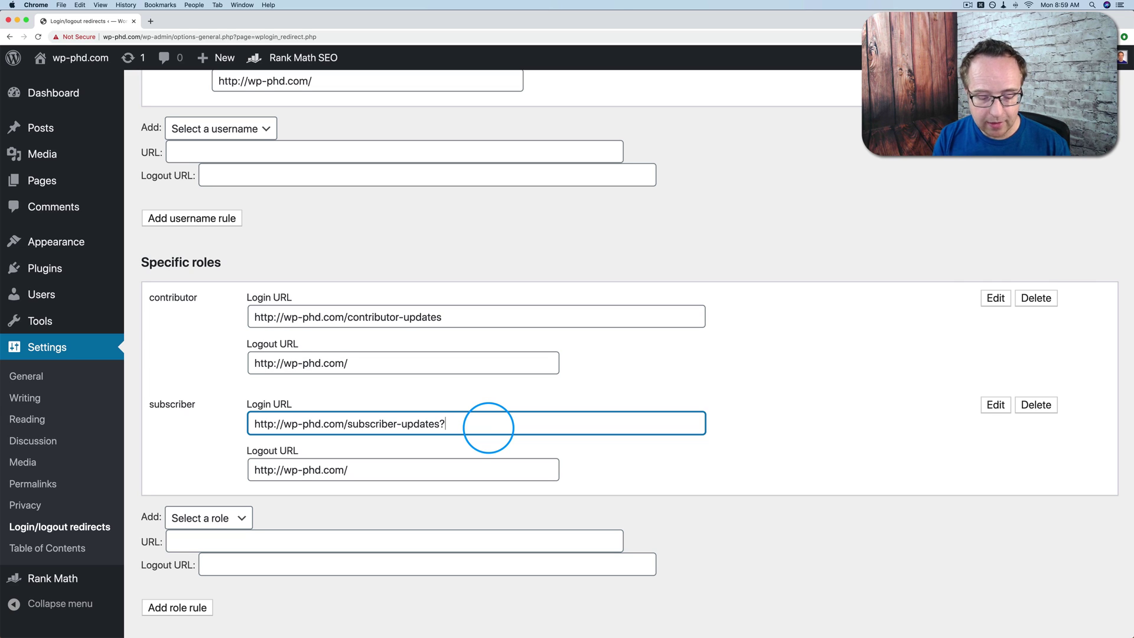
type("username=")
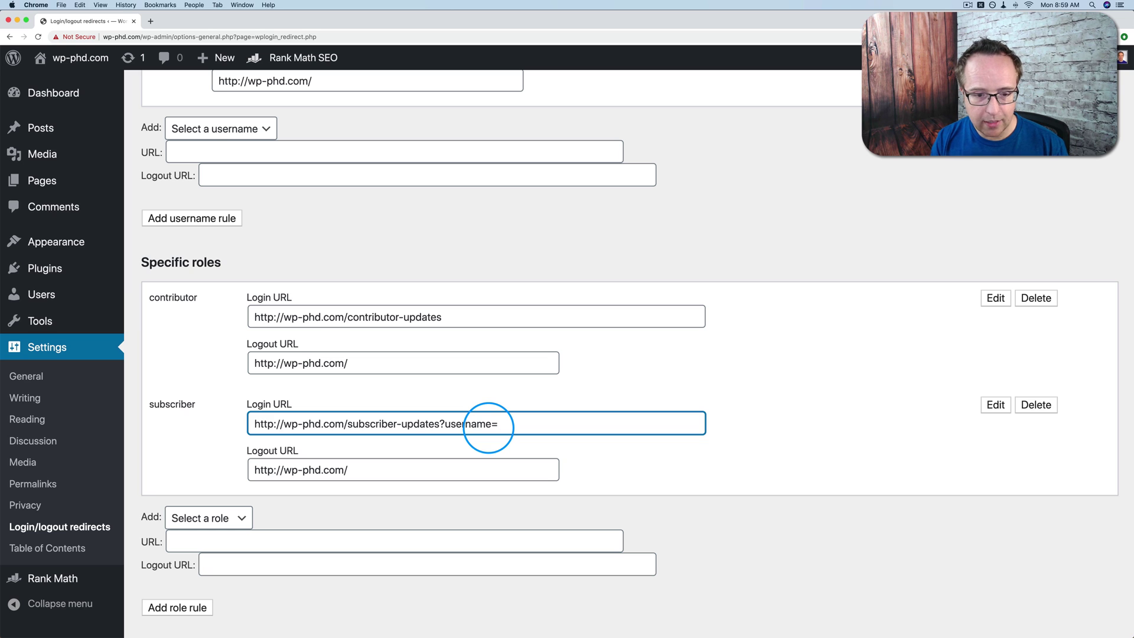
key("super+v")
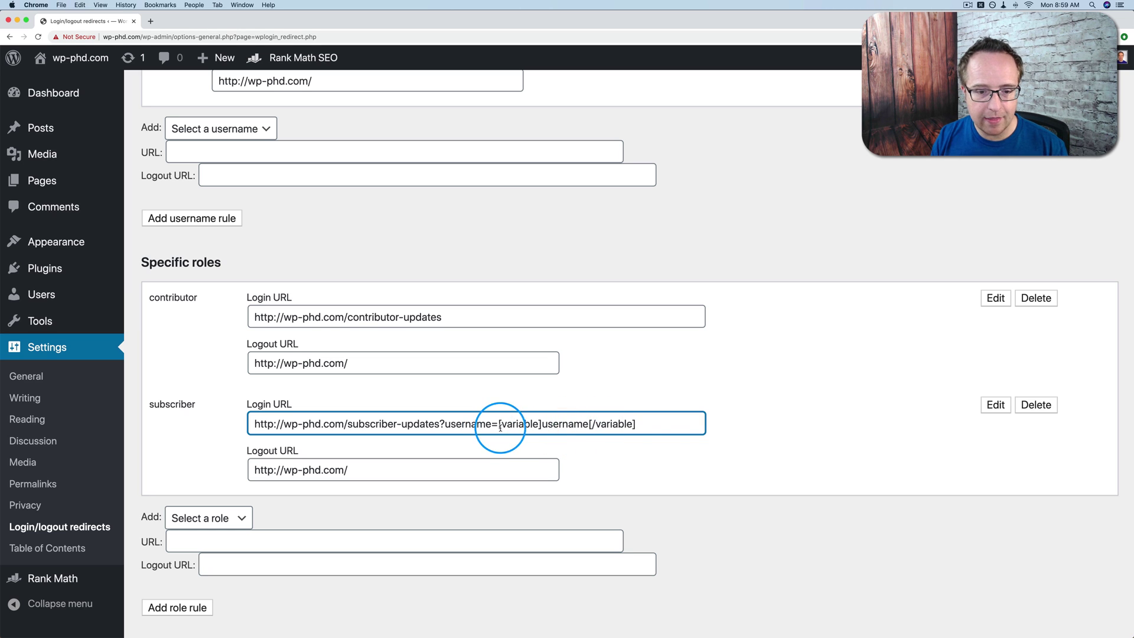
left_click_drag(499, 424, 661, 426)
scroll(567, 342, "up", 5)
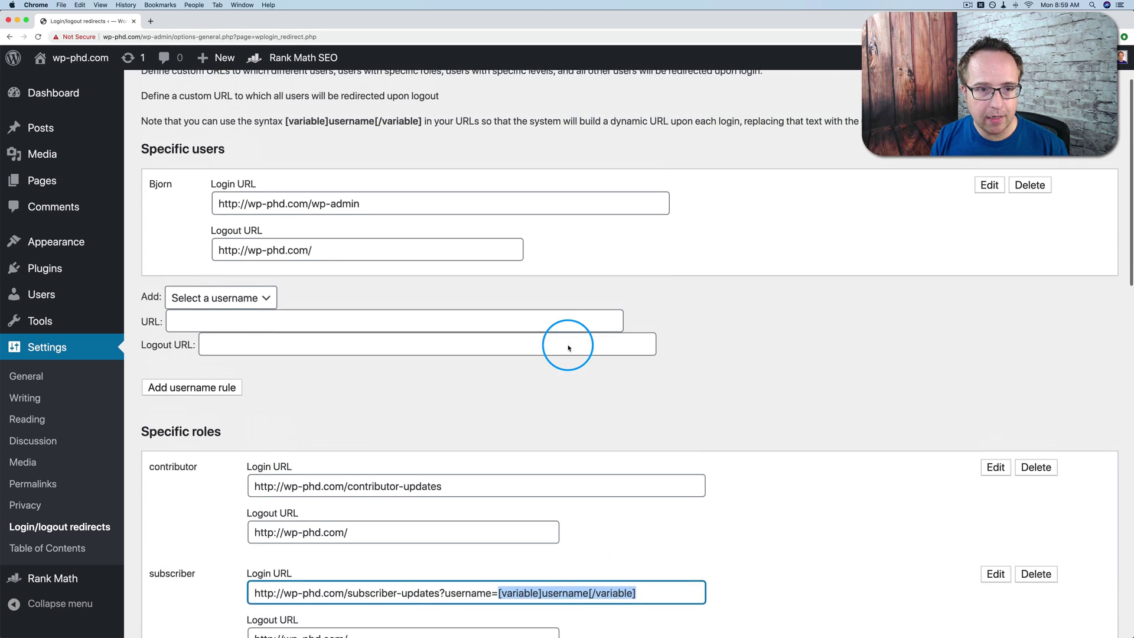
left_click_drag(285, 185, 422, 187)
scroll(478, 333, "down", 3)
scroll(478, 334, "down", 3)
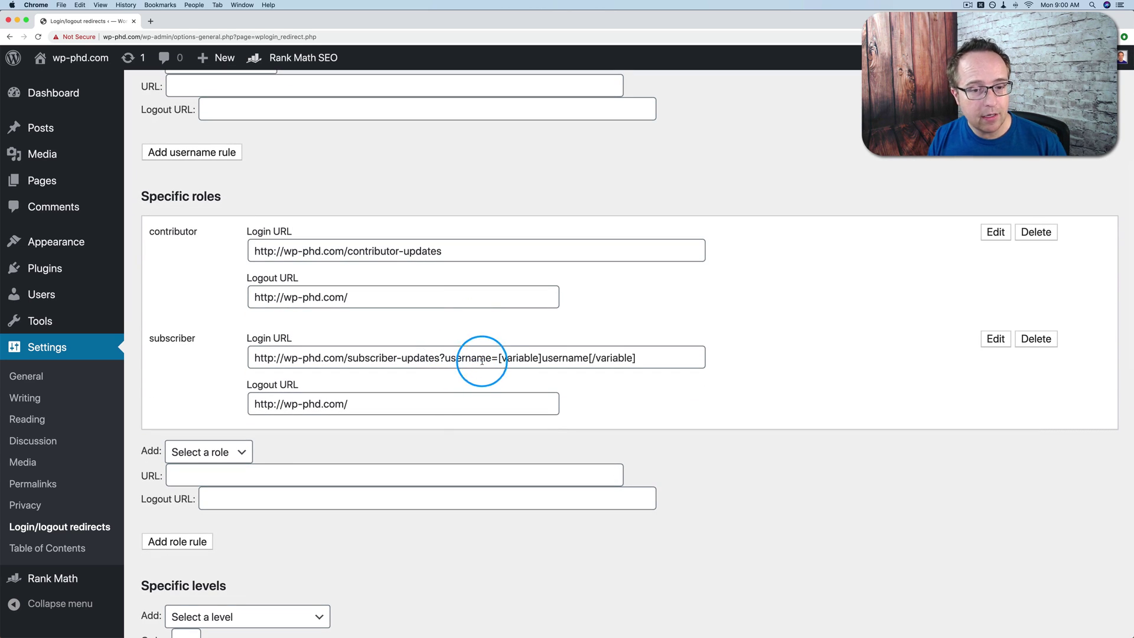
left_click_drag(497, 359, 641, 363)
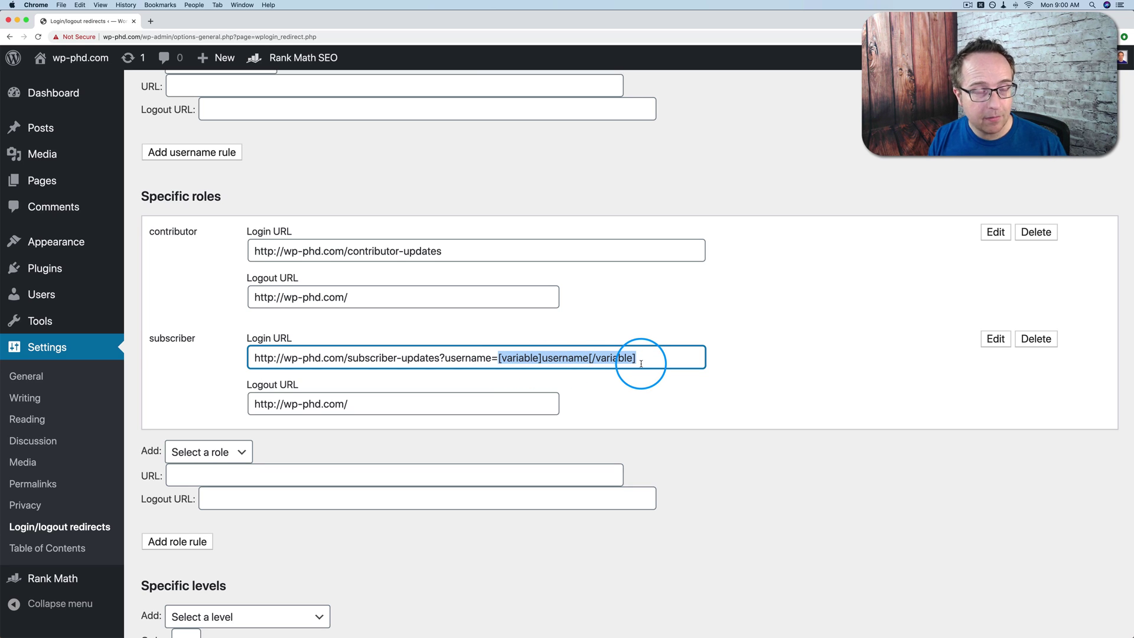
left_click_drag(440, 358, 726, 377)
key("BackSpace")
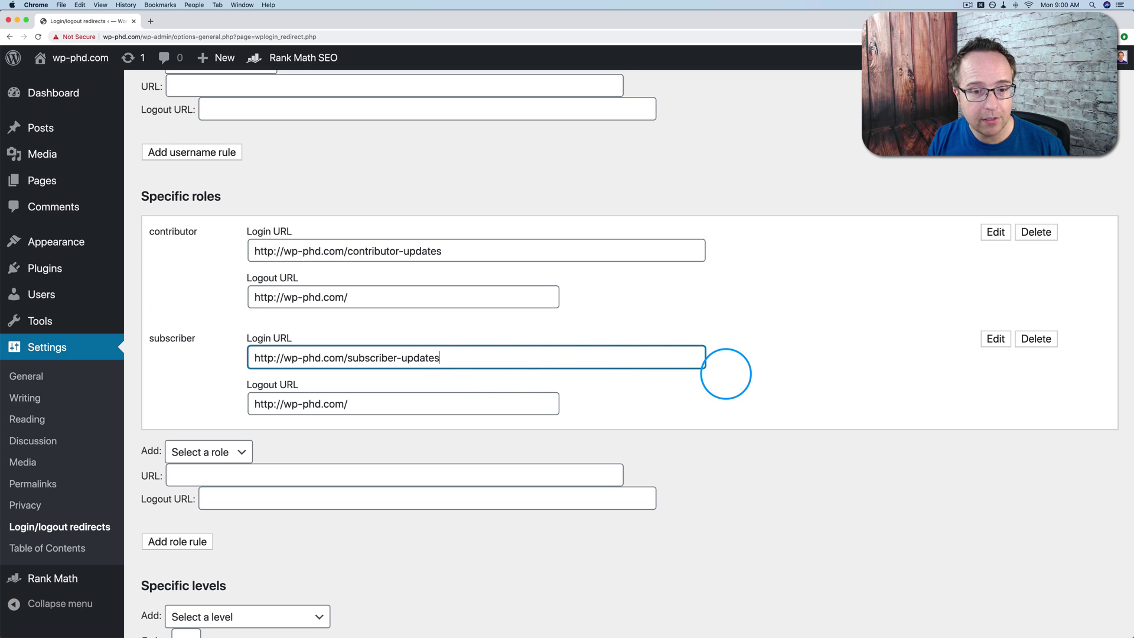